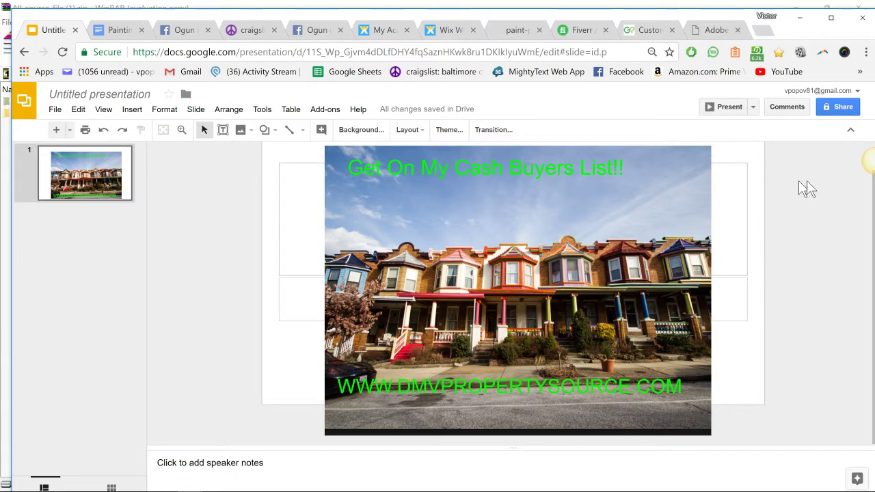
- Leave the current presentation and create a new blank Google Slides presentation
{"action": "mouse_move", "coordinate": [872, 165]}
{"action": "left_mouse_down"}
{"action": "mouse_move", "coordinate": [855, 156]}
{"action": "mouse_move", "coordinate": [776, 167]}
{"action": "mouse_move", "coordinate": [651, 146]}
{"action": "mouse_move", "coordinate": [871, 171]}
{"action": "mouse_move", "coordinate": [867, 177]}
{"action": "left_mouse_up"}
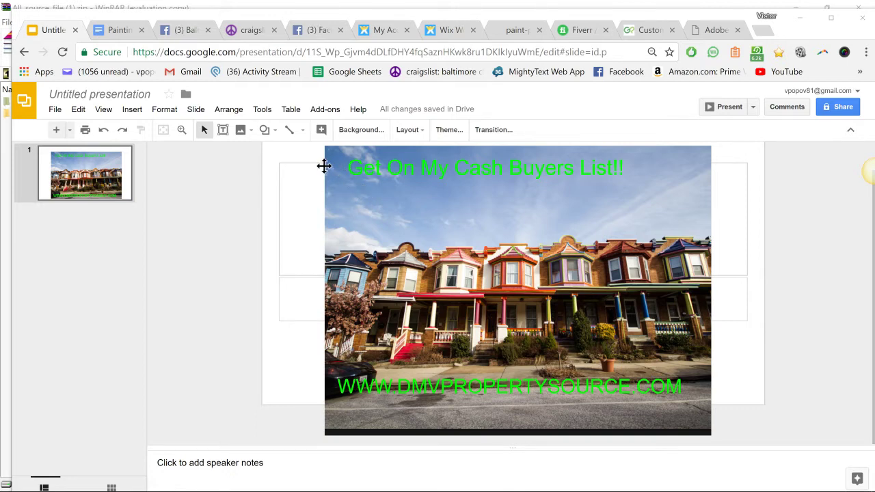
{"action": "left_click", "coordinate": [356, 191]}
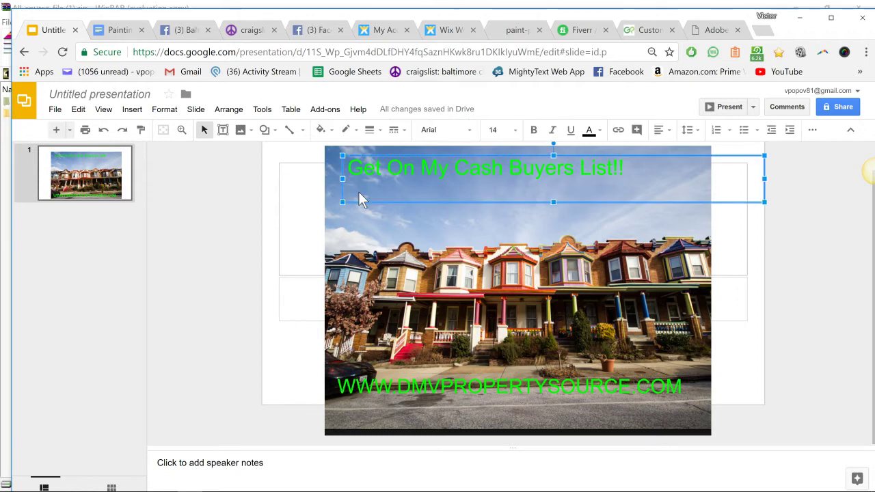
{"action": "left_click", "coordinate": [55, 109]}
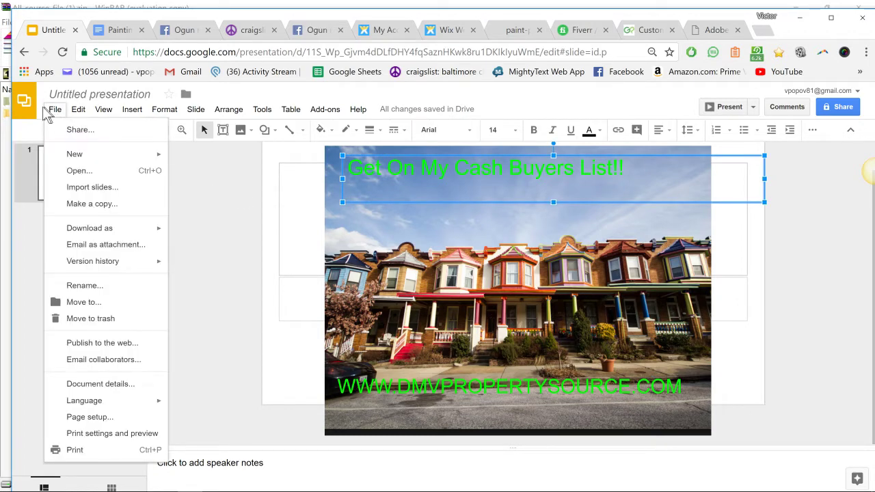
{"action": "left_click", "coordinate": [24, 102]}
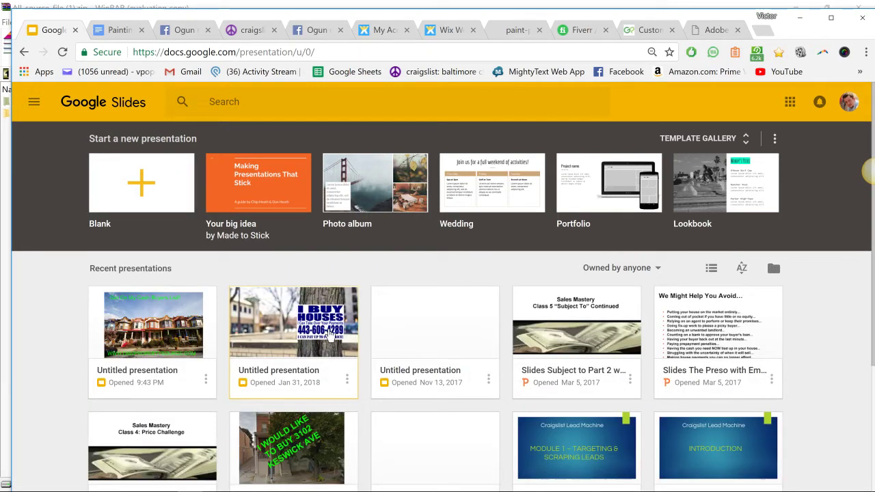
{"action": "left_click", "coordinate": [147, 192]}
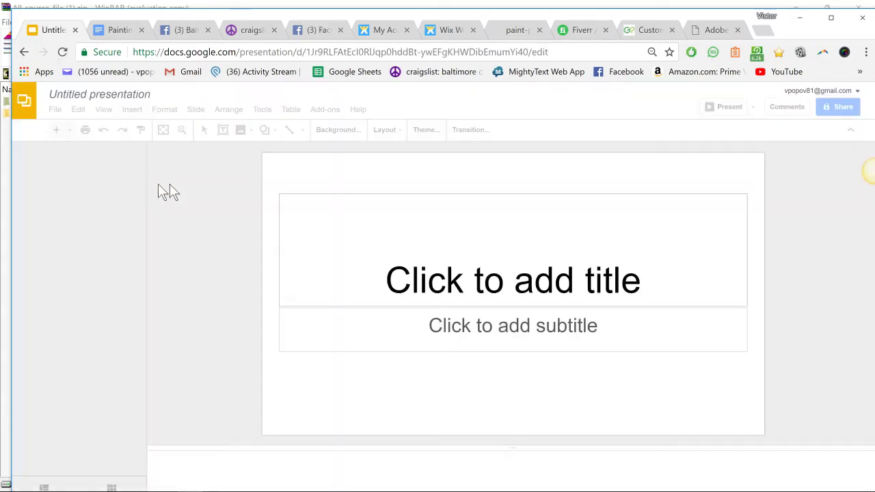
- Search images for 'baltimore rowhouse' and open the Baltimore Rowhouse reference guide at its photo
{"action": "left_click", "coordinate": [506, 27]}
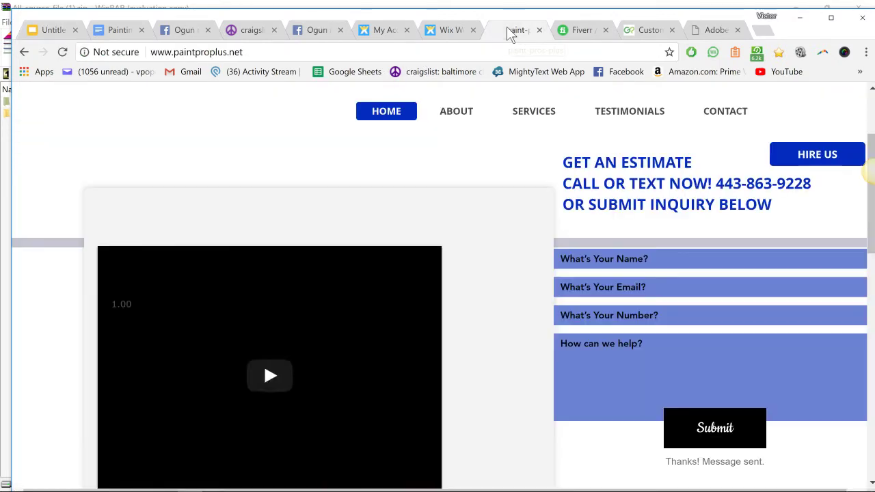
{"action": "left_click", "coordinate": [472, 50]}
{"action": "type", "text": "ba"}
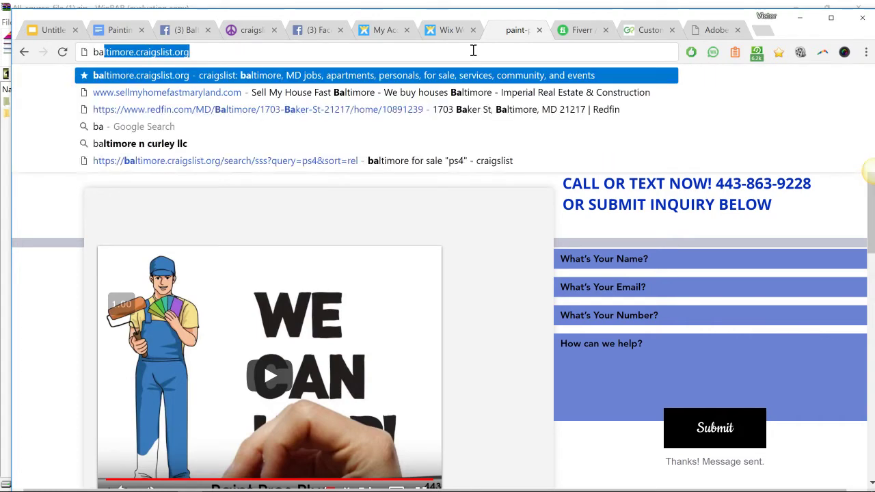
{"action": "type", "text": "ltimore rowhouse"}
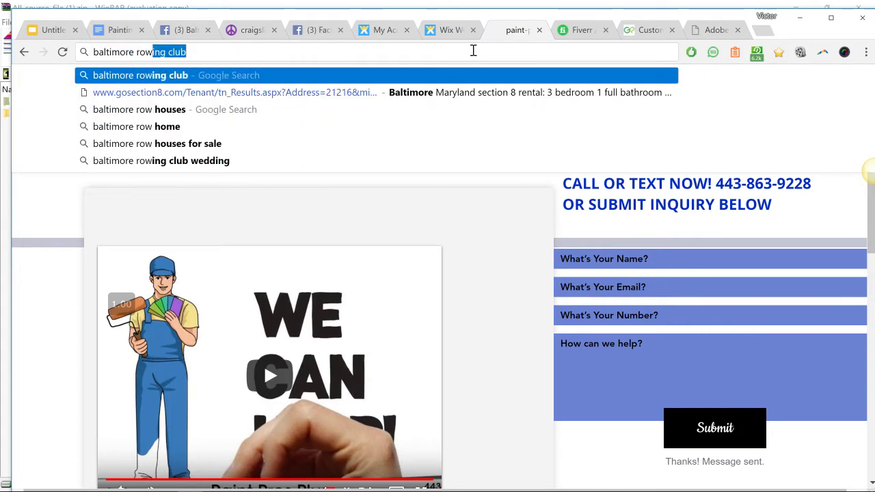
{"action": "key", "text": "Return"}
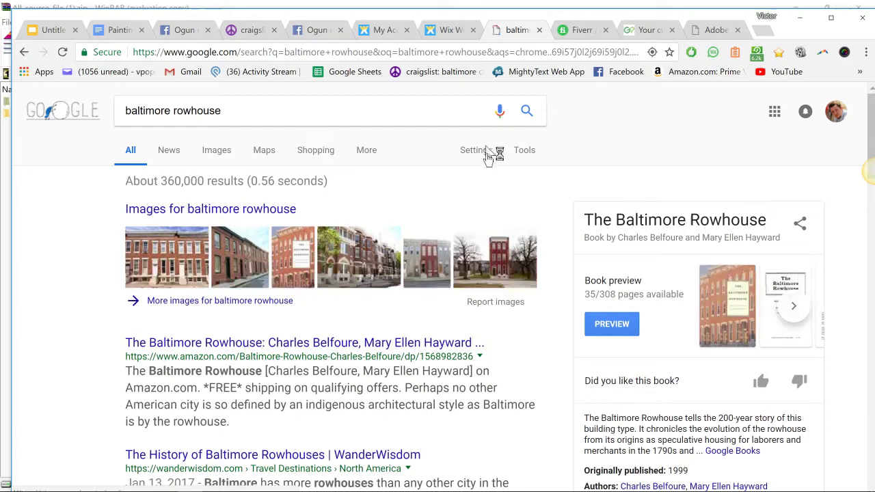
{"action": "left_click", "coordinate": [176, 251]}
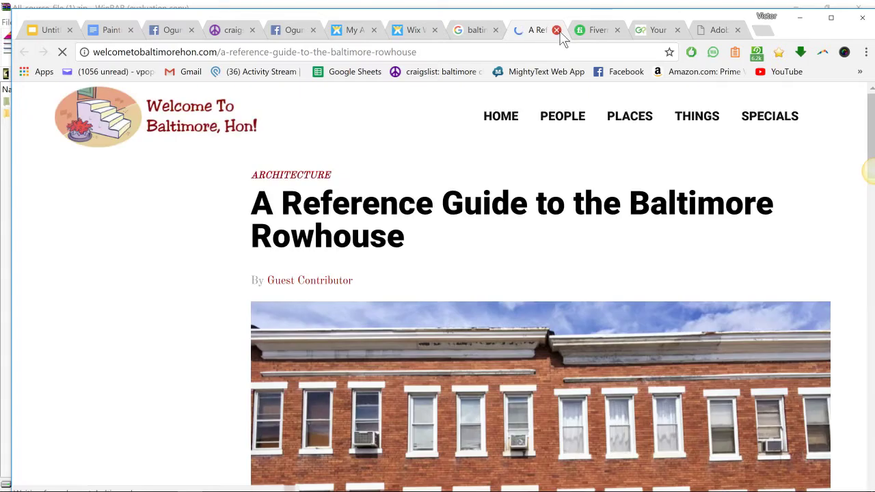
{"action": "scroll", "coordinate": [558, 144], "scroll_direction": "down", "scroll_amount": 8}
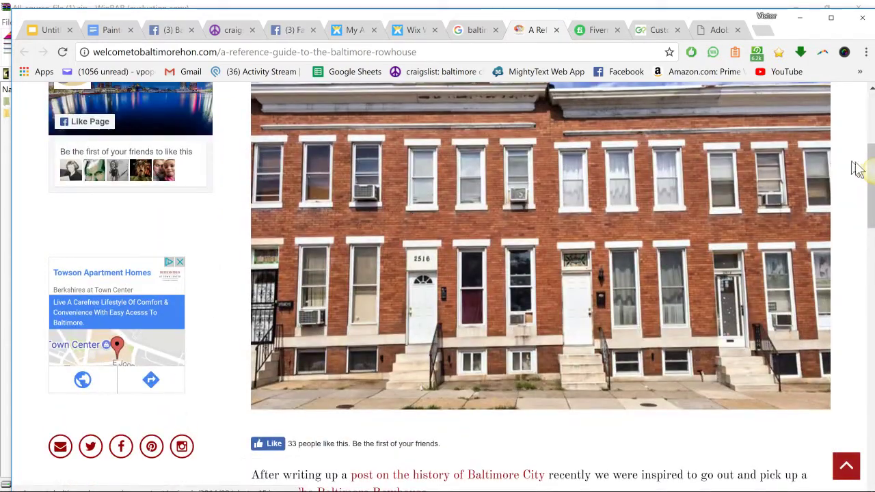
- Capture the brick rowhouse photo with Jing and save it as 'rowhouse1' in Pictures
{"action": "left_click", "coordinate": [853, 154]}
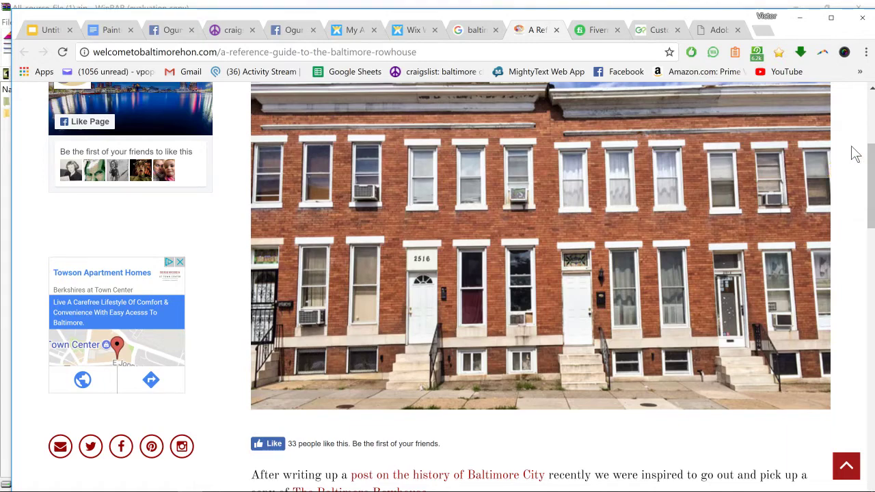
{"action": "left_click_drag", "start_coordinate": [263, 85], "coordinate": [829, 410]}
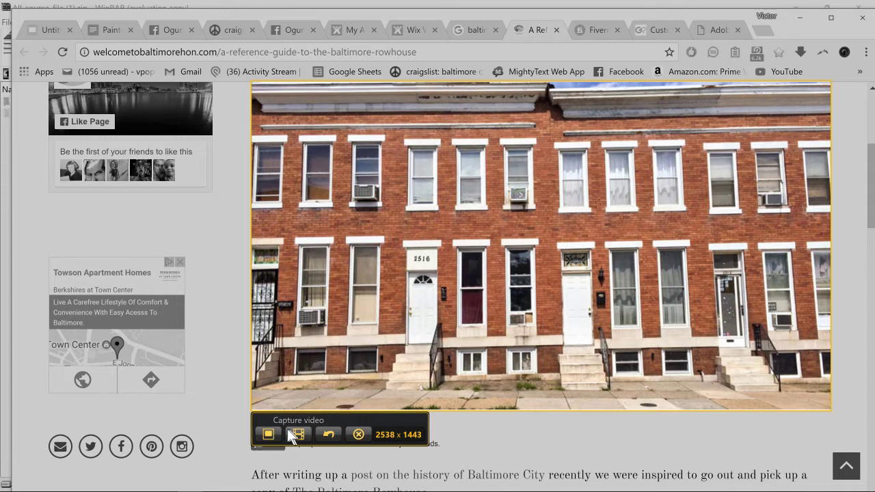
{"action": "left_click", "coordinate": [271, 432]}
{"action": "type", "text": "rowhouse1"}
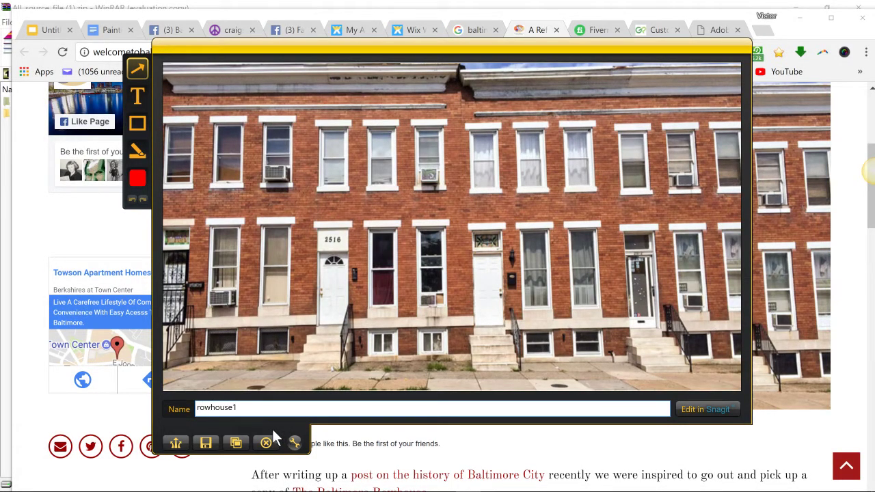
{"action": "left_click", "coordinate": [204, 445]}
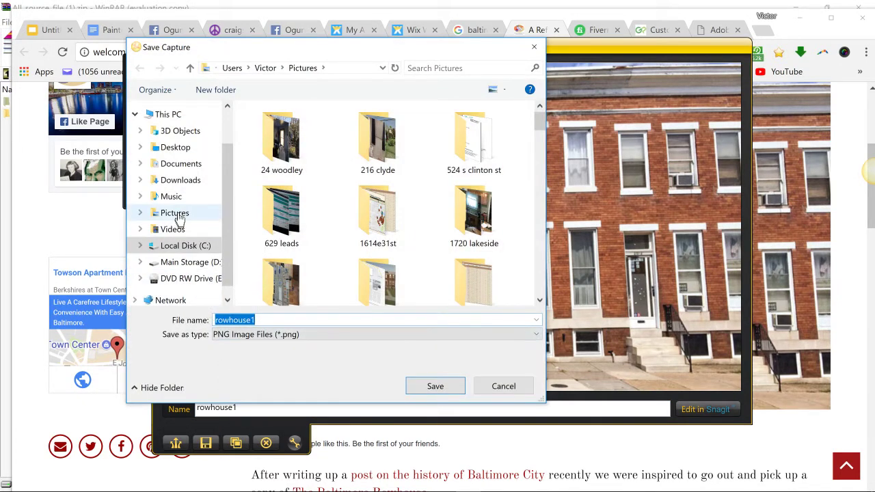
{"action": "left_click", "coordinate": [177, 213]}
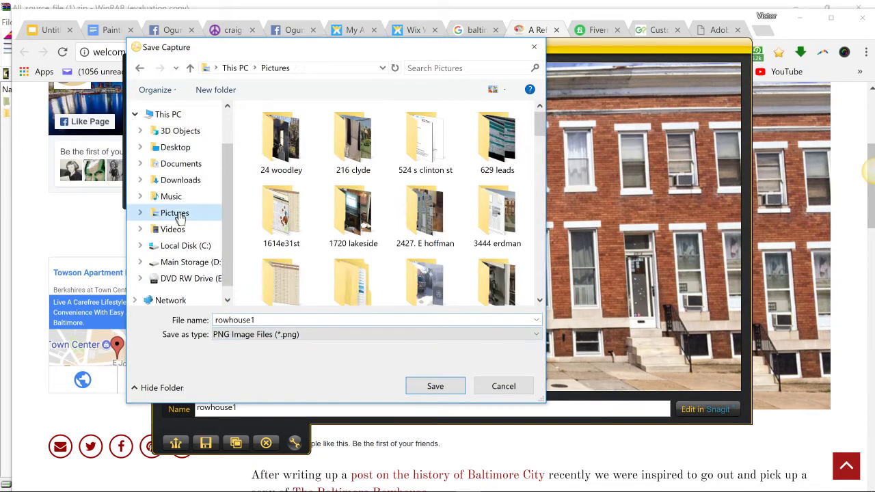
{"action": "left_click", "coordinate": [422, 385]}
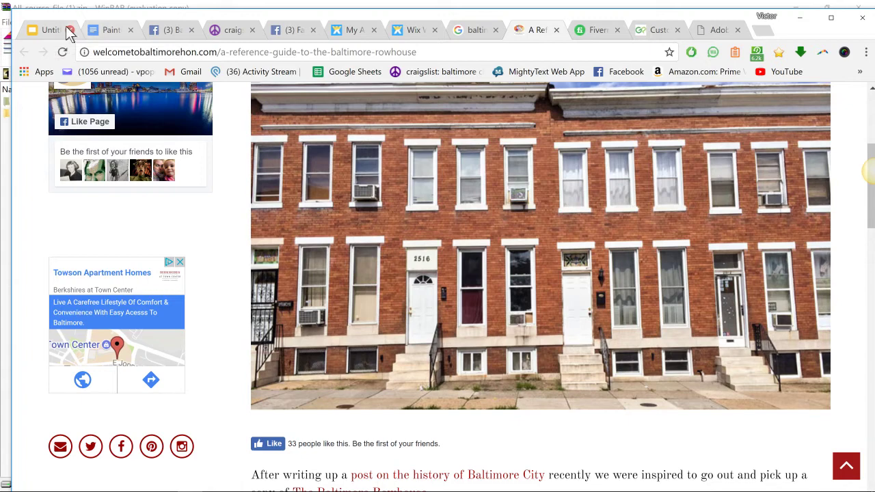
- Upload rowhouse1 from the Pictures folder onto the new title slide
{"action": "left_click", "coordinate": [55, 30]}
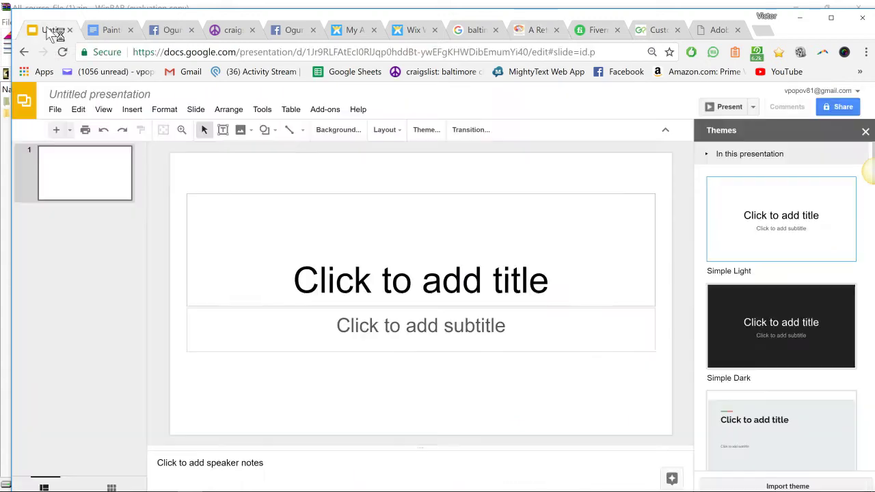
{"action": "left_click", "coordinate": [319, 229]}
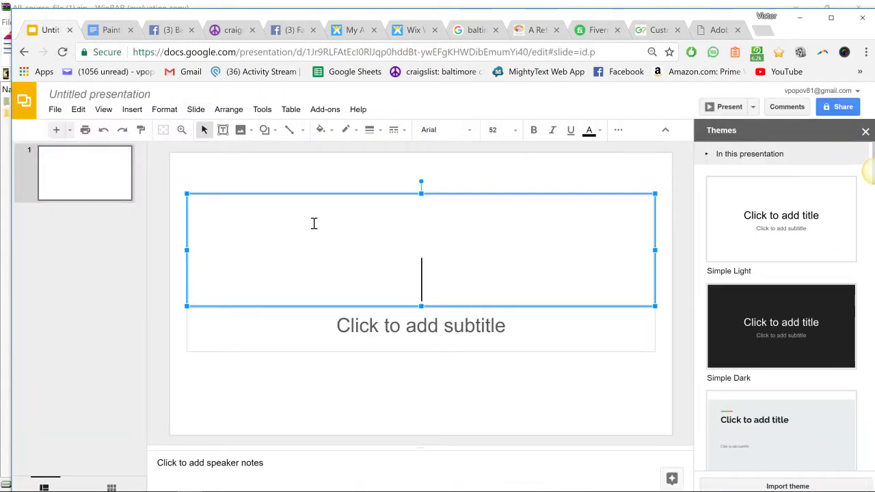
{"action": "left_click", "coordinate": [240, 131]}
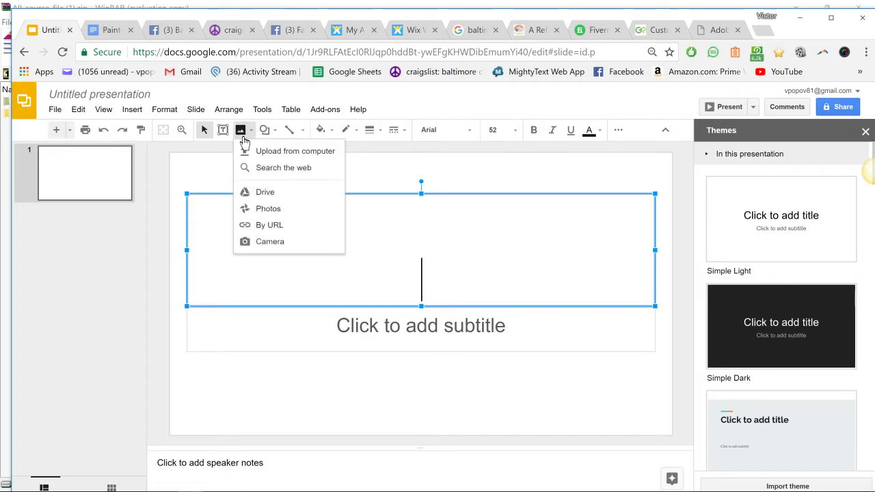
{"action": "left_click", "coordinate": [255, 152]}
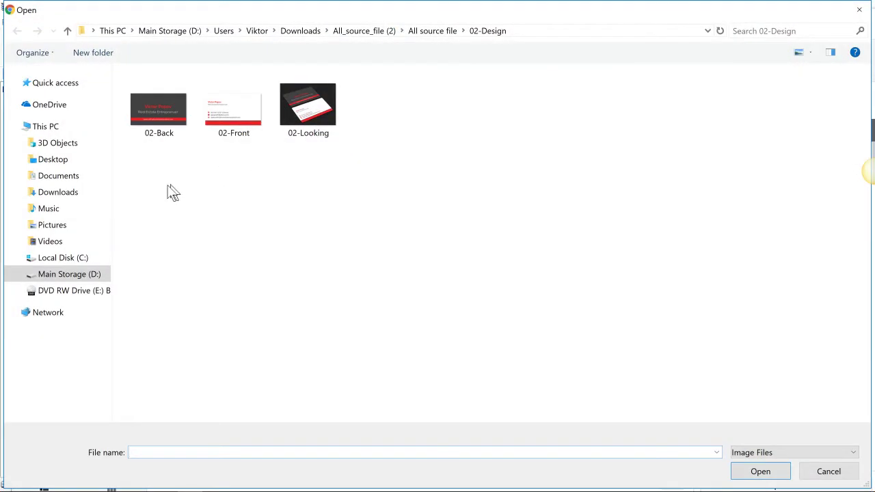
{"action": "left_click", "coordinate": [62, 225]}
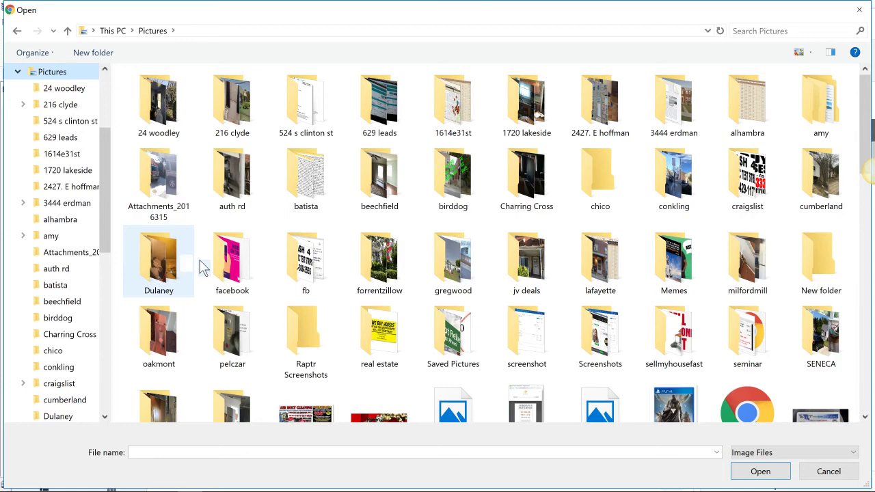
{"action": "scroll", "coordinate": [301, 342], "scroll_direction": "down", "scroll_amount": 10}
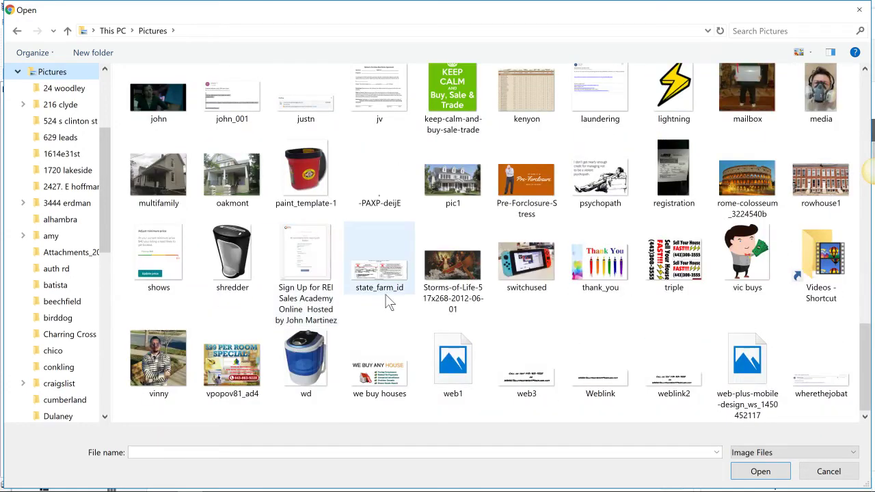
{"action": "left_click", "coordinate": [817, 179]}
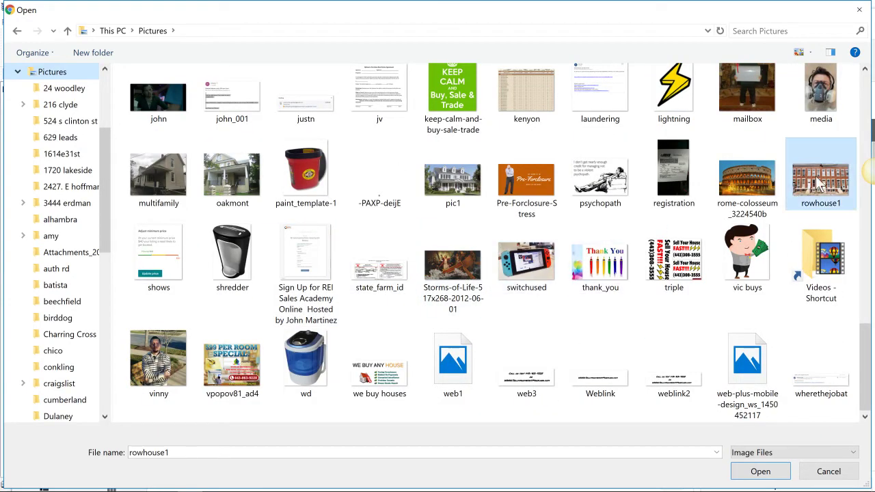
{"action": "double_click", "coordinate": [815, 176]}
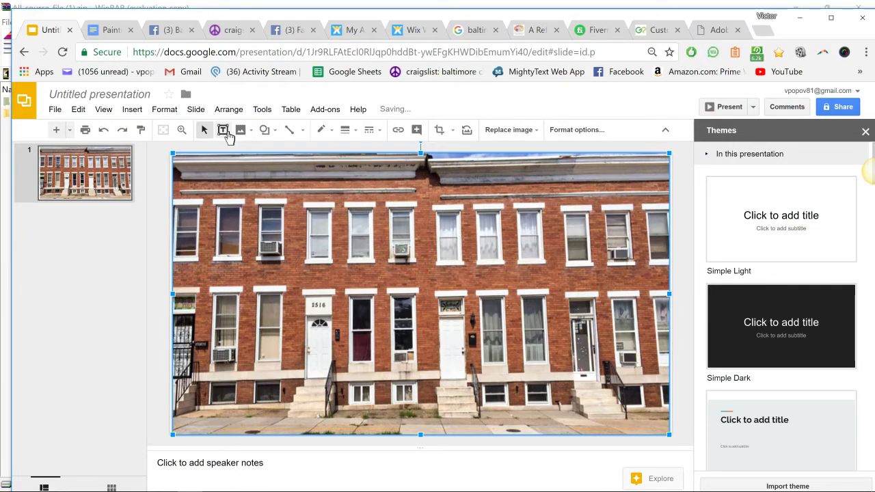
- Add a green 24 pt text box reading 'Get on my cash Buyers List!!!!' atop the photo
{"action": "left_click", "coordinate": [228, 136]}
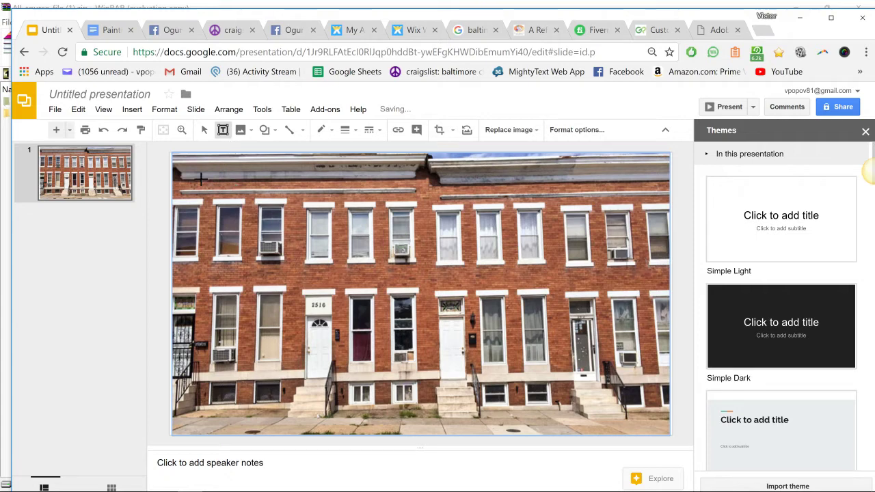
{"action": "left_click_drag", "start_coordinate": [202, 174], "coordinate": [662, 215]}
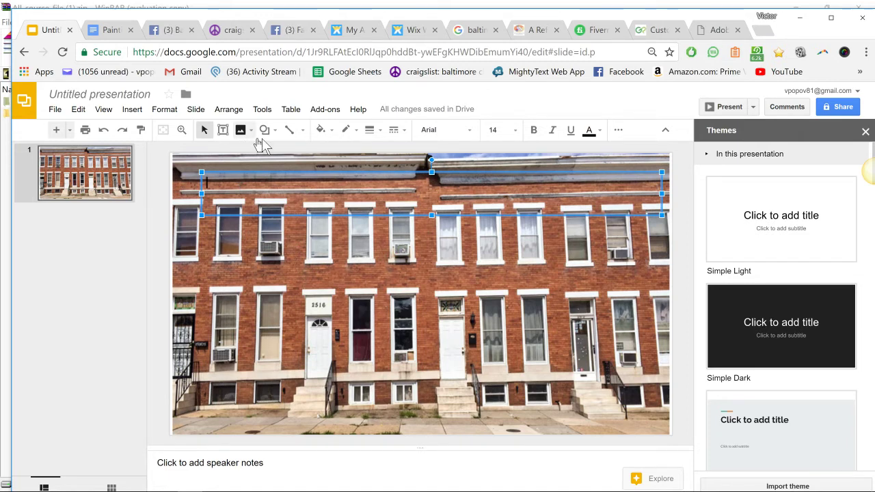
{"action": "type", "text": "G"}
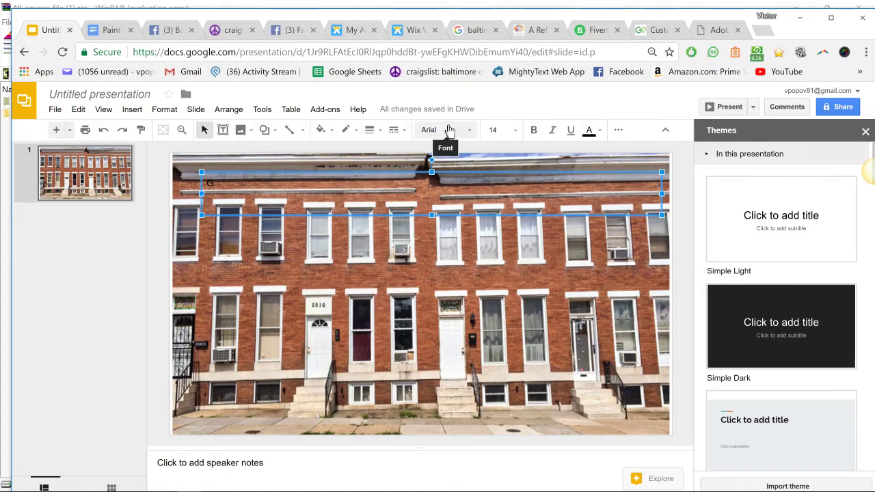
{"action": "left_click", "coordinate": [589, 130]}
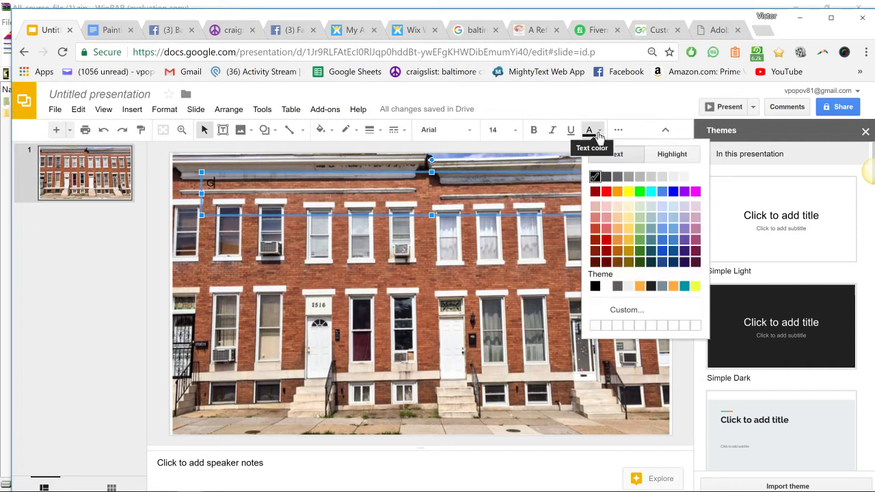
{"action": "left_click", "coordinate": [641, 192]}
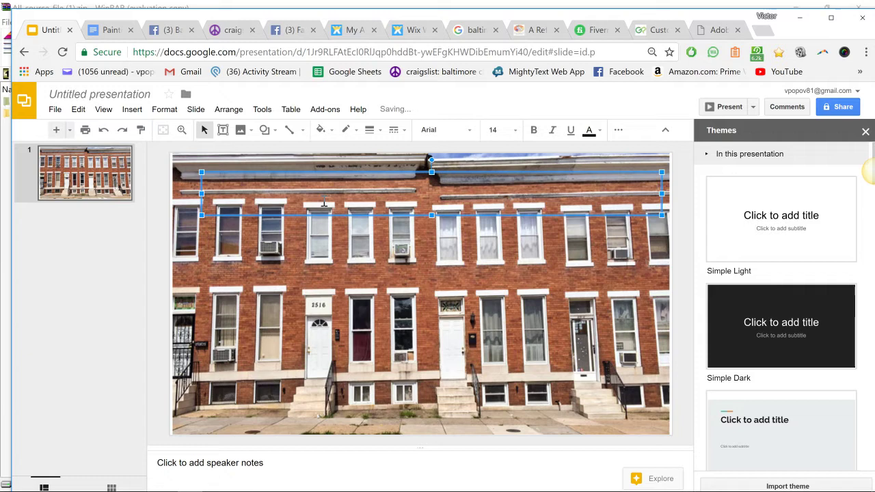
{"action": "left_click", "coordinate": [599, 131]}
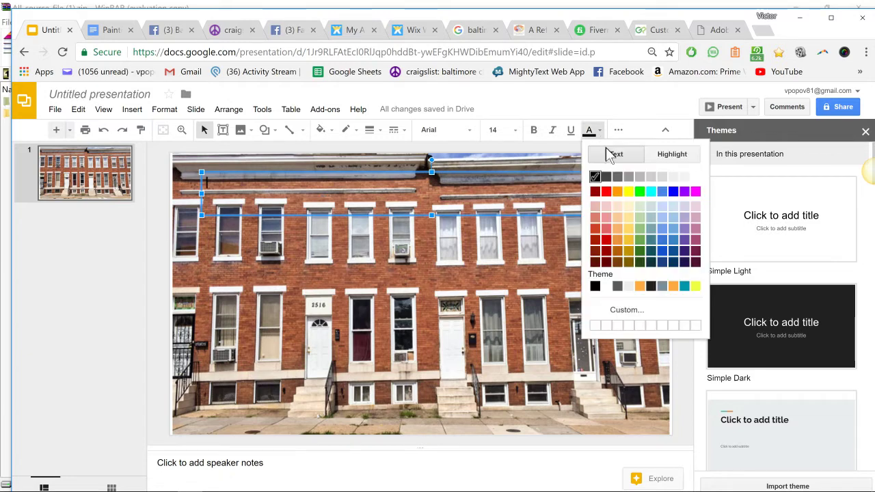
{"action": "left_click", "coordinate": [641, 192]}
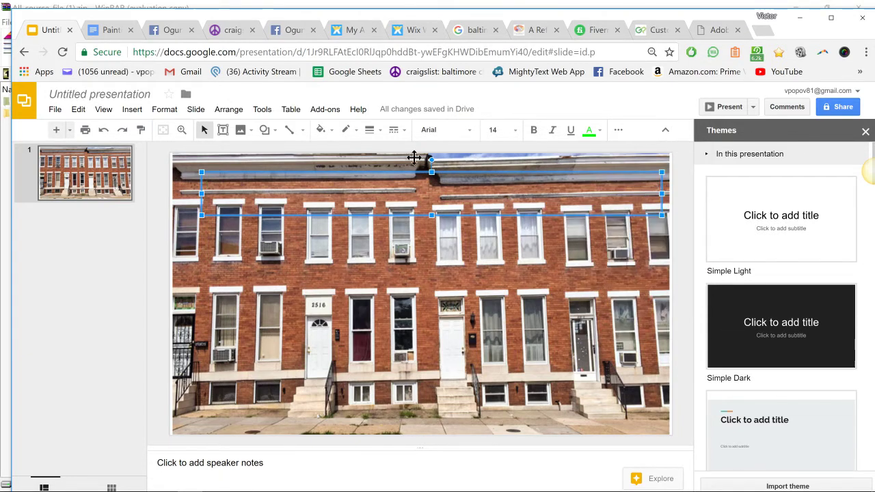
{"action": "left_click", "coordinate": [499, 131]}
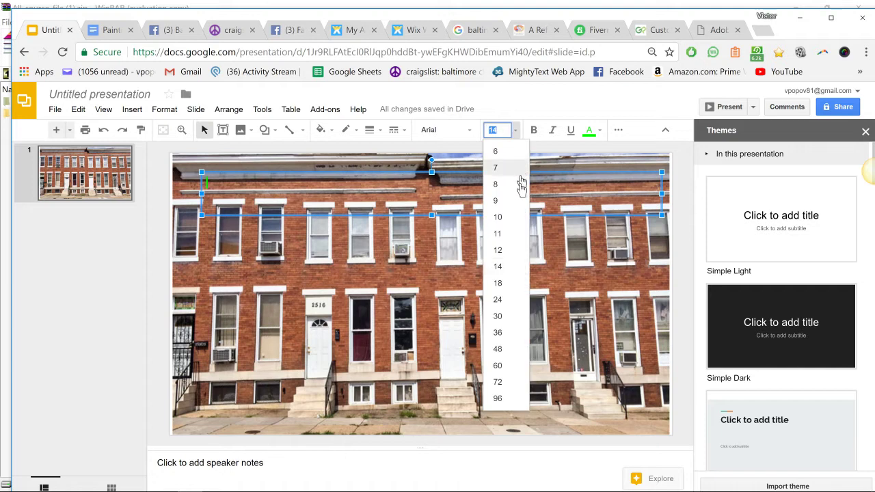
{"action": "left_click", "coordinate": [518, 299]}
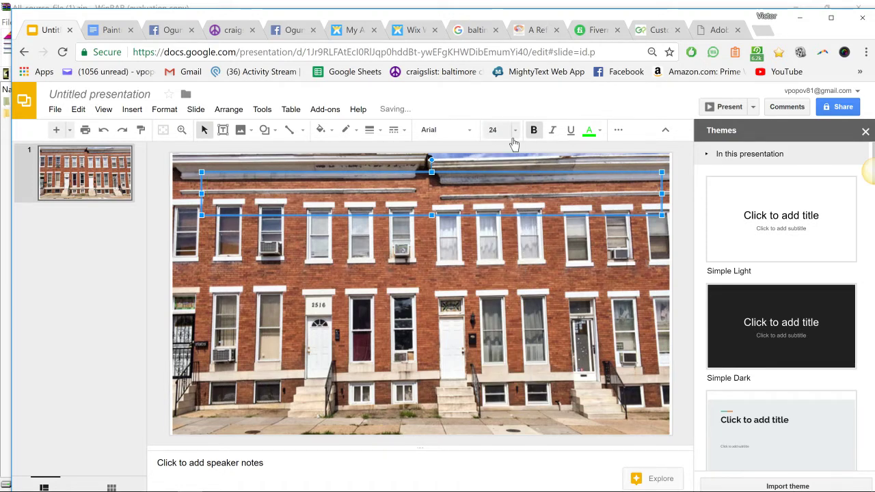
{"action": "type", "text": "Get on my cash Buyer"}
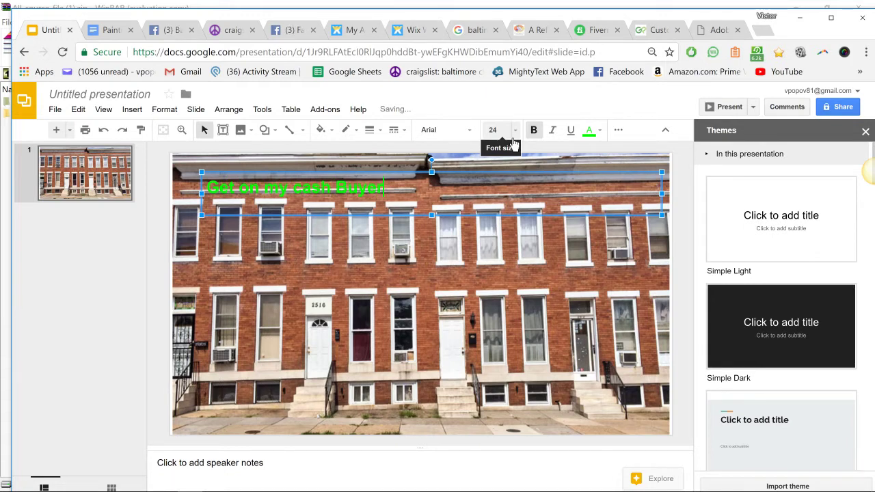
{"action": "type", "text": "s List"}
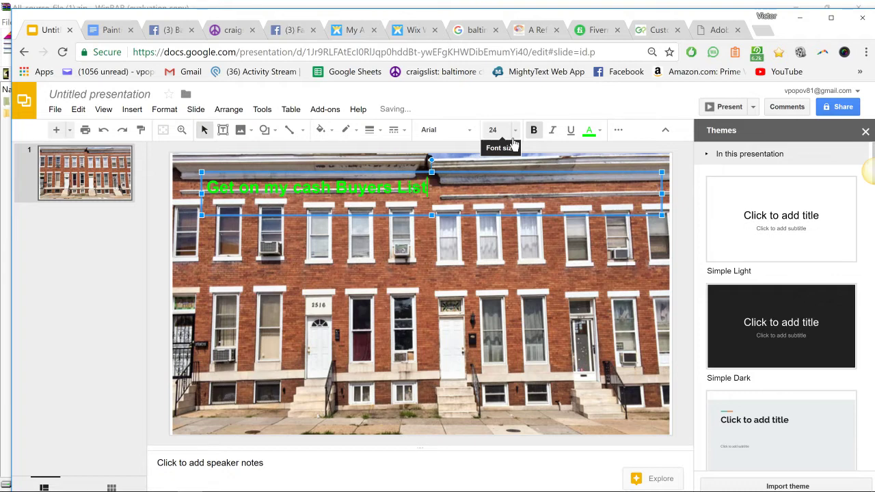
{"action": "type", "text": "!!!!"}
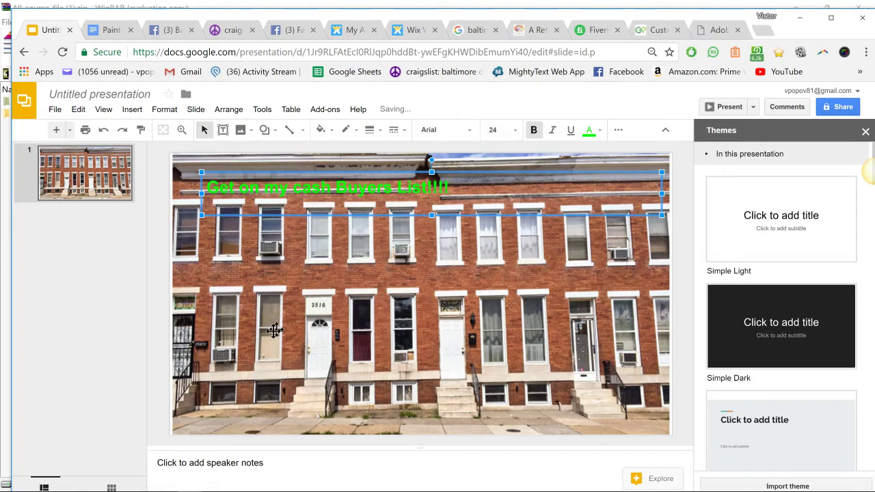
{"action": "left_click", "coordinate": [205, 360]}
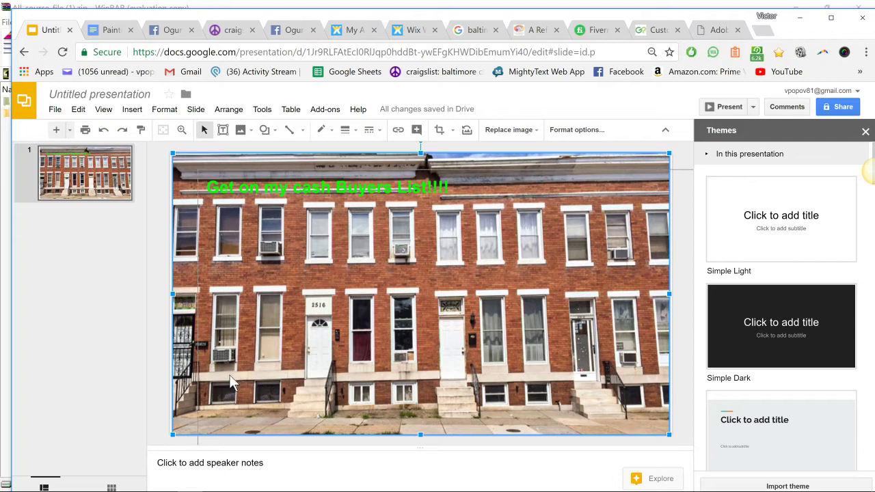
{"action": "double_click", "coordinate": [205, 359]}
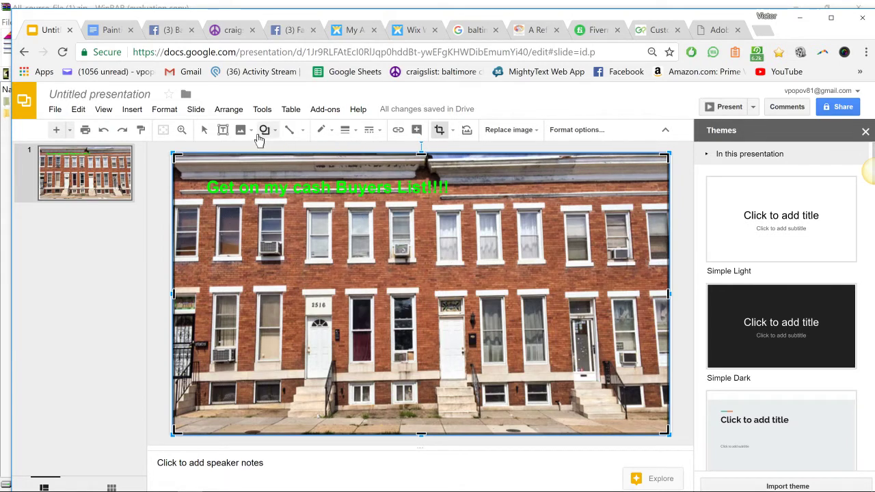
- Draw a text box across the lower photo and type the website URL in green
{"action": "left_click", "coordinate": [222, 130]}
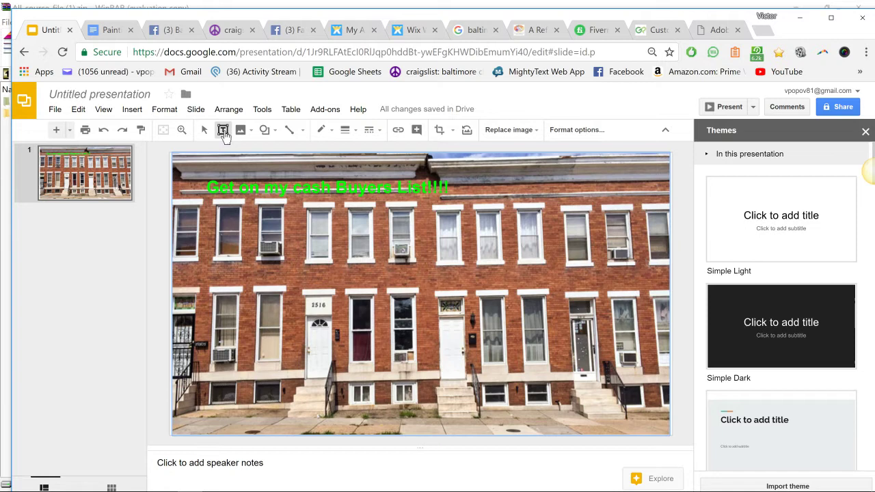
{"action": "left_click_drag", "start_coordinate": [566, 402], "coordinate": [212, 361]}
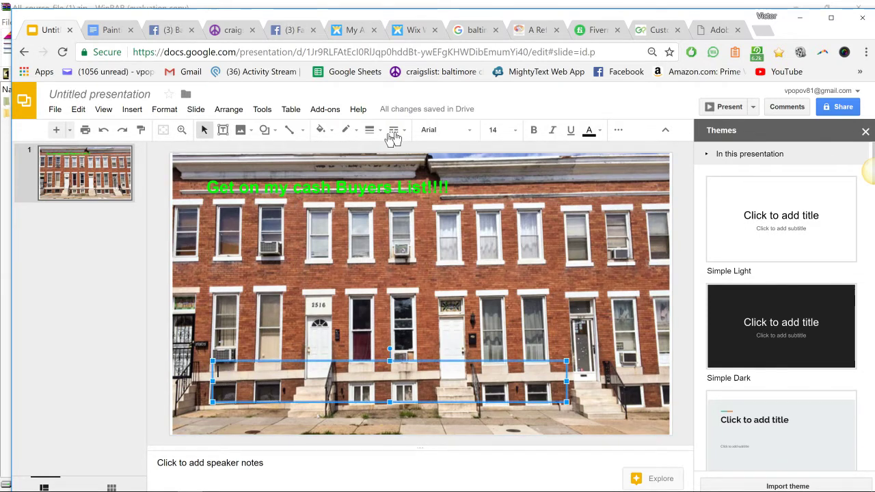
{"action": "left_click", "coordinate": [495, 130]}
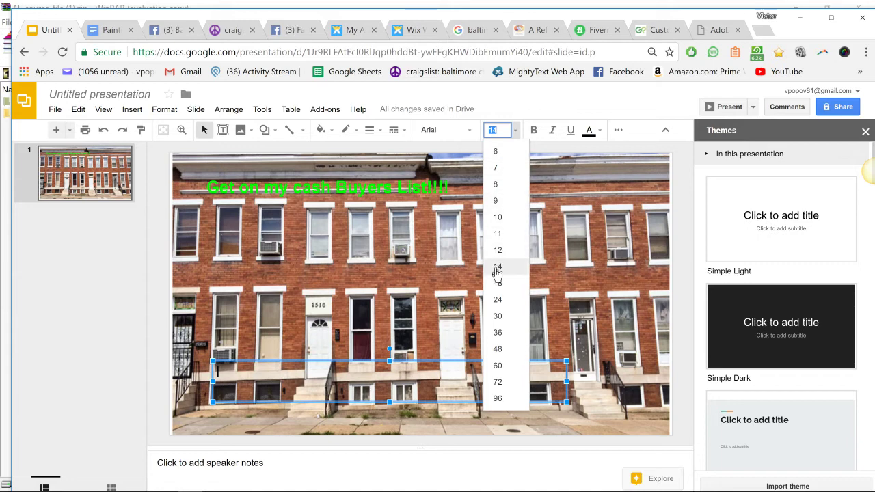
{"action": "left_click", "coordinate": [498, 282]}
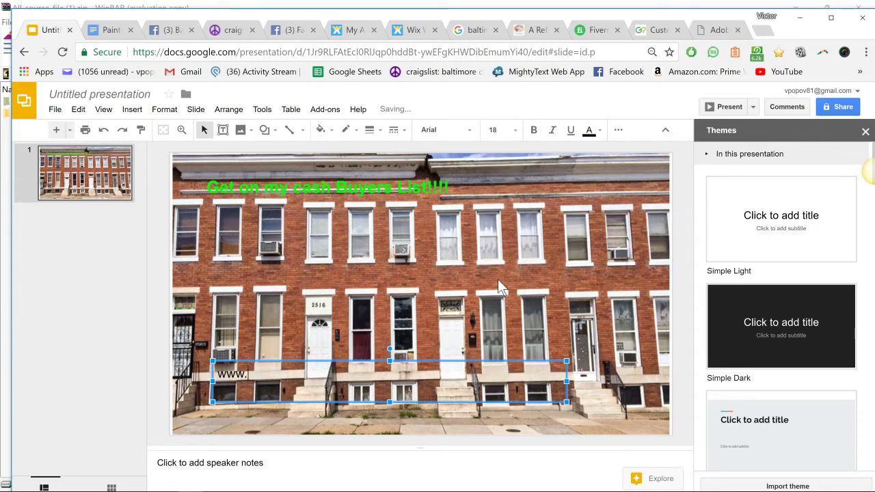
{"action": "key", "text": "BackSpace"}
{"action": "key", "text": "BackSpace"}
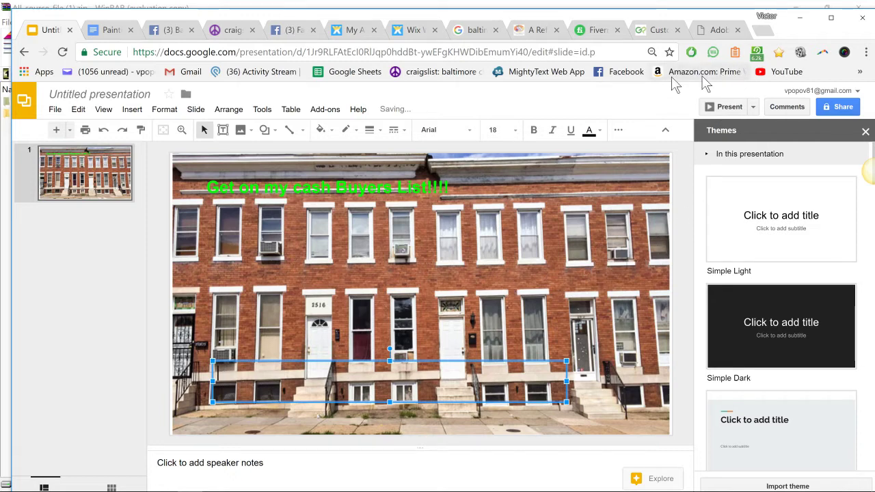
{"action": "left_click", "coordinate": [588, 130]}
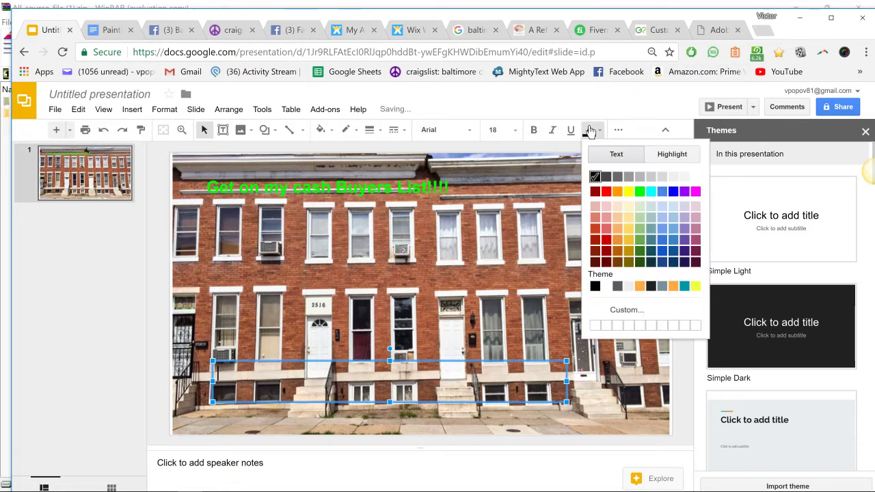
{"action": "left_click", "coordinate": [639, 193]}
{"action": "type", "text": "www.dmvpropertysource.com"}
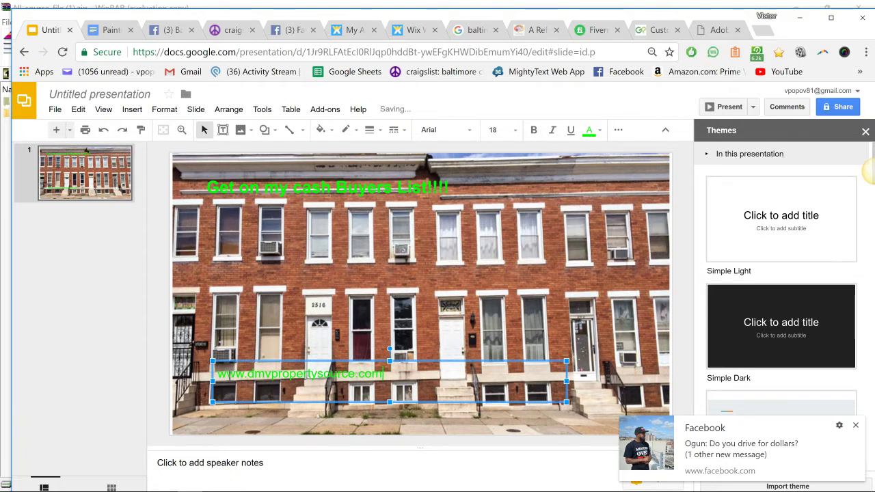
{"action": "left_click_drag", "start_coordinate": [218, 374], "coordinate": [446, 378]}
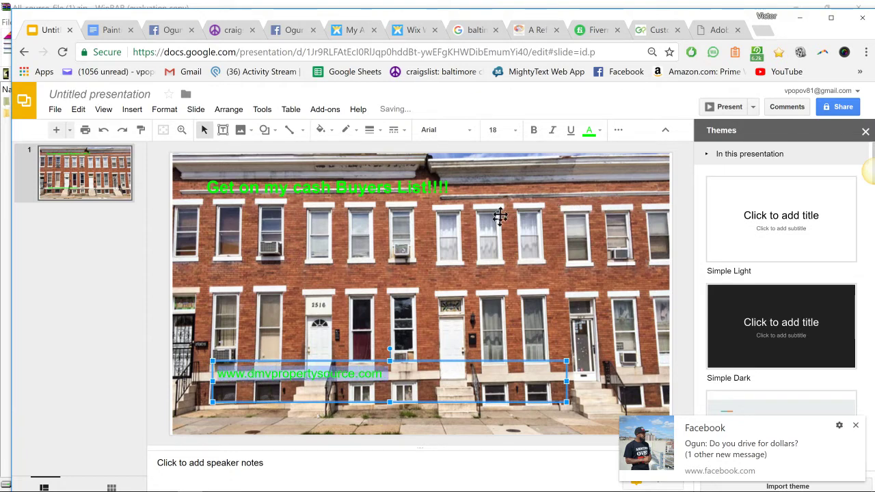
{"action": "left_click", "coordinate": [512, 130]}
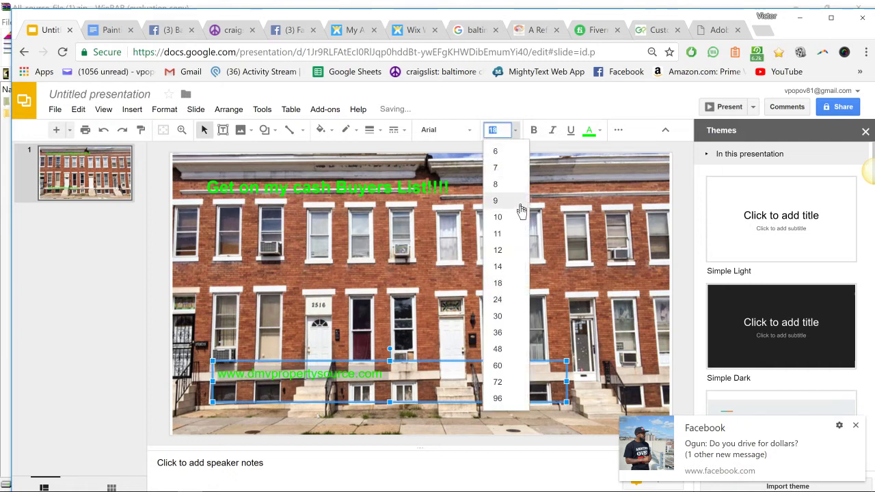
{"action": "left_click", "coordinate": [511, 332]}
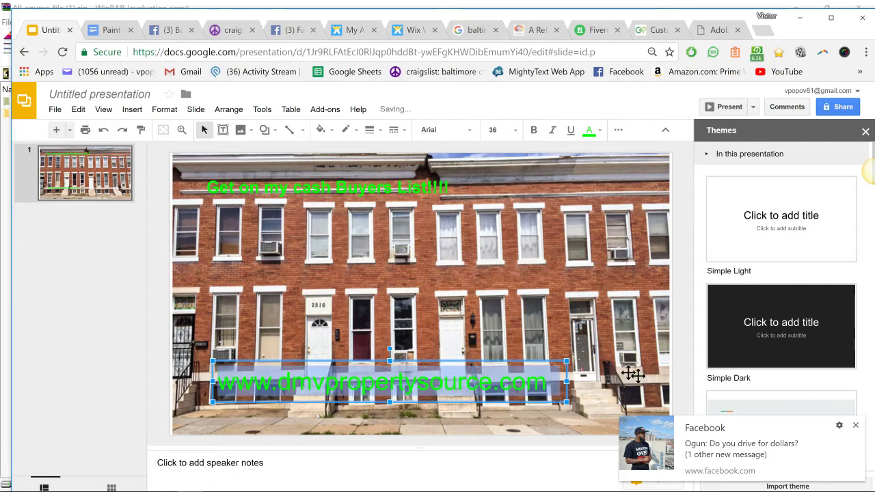
{"action": "left_click", "coordinate": [855, 425]}
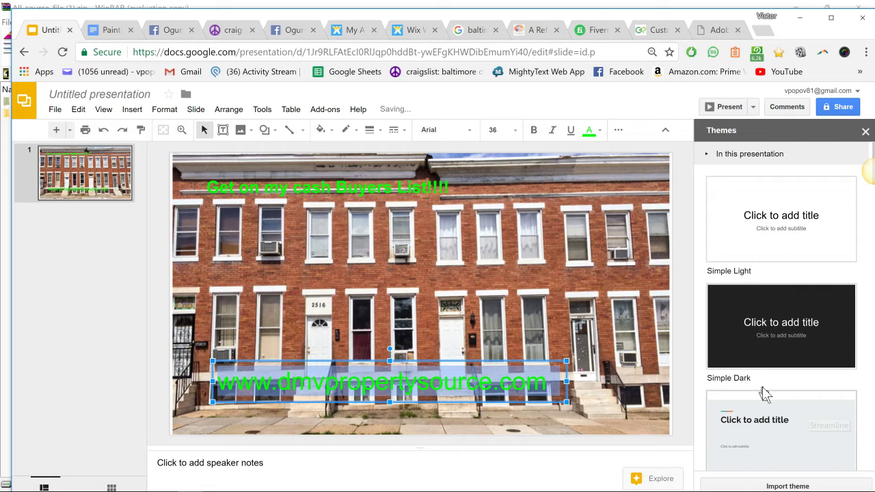
{"action": "left_click", "coordinate": [660, 367]}
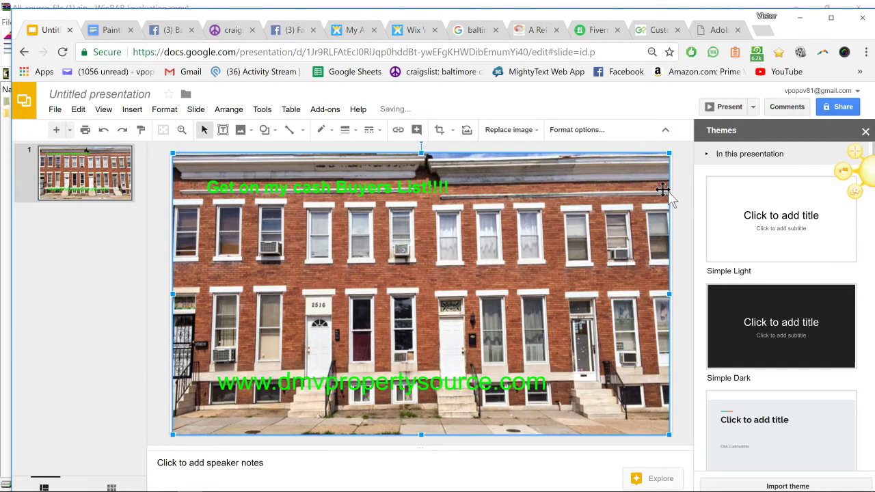
{"action": "left_click", "coordinate": [686, 189]}
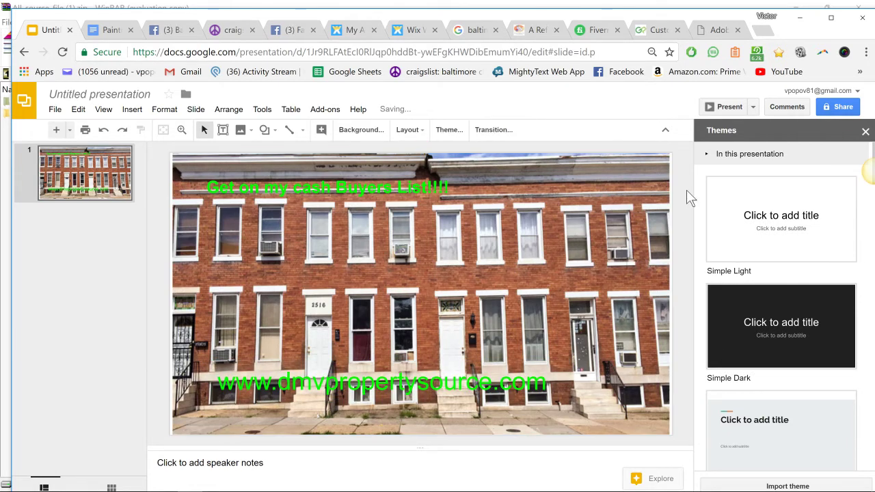
{"action": "left_click", "coordinate": [846, 142]}
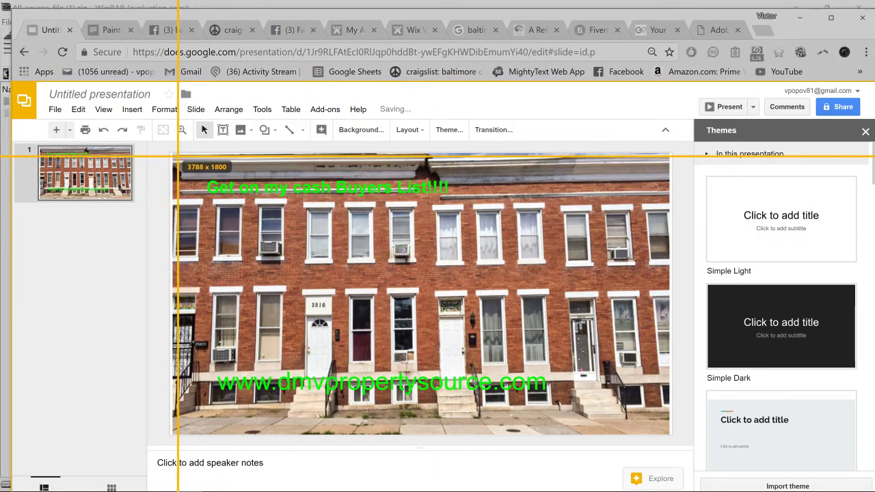
- Capture the whole slide with Jing and save it as rowhouse1.png, replacing the existing file
{"action": "left_click_drag", "start_coordinate": [171, 155], "coordinate": [669, 434]}
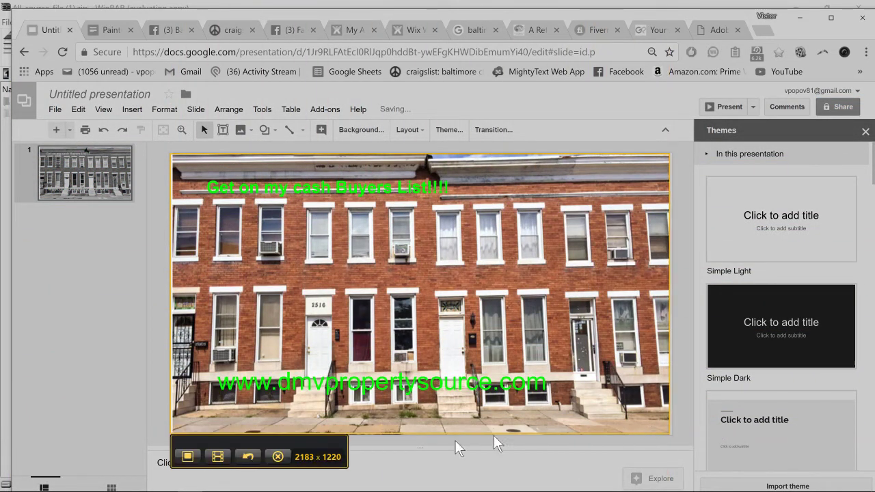
{"action": "left_click", "coordinate": [187, 456]}
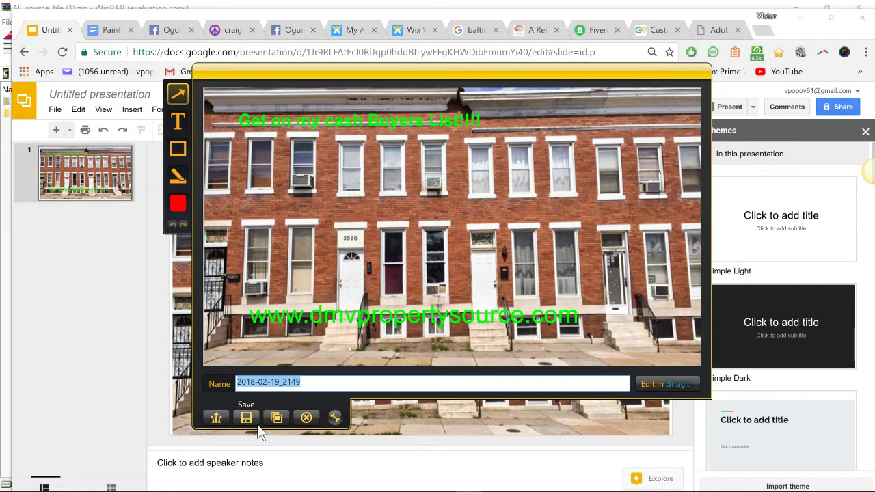
{"action": "type", "text": "rowhouse1"}
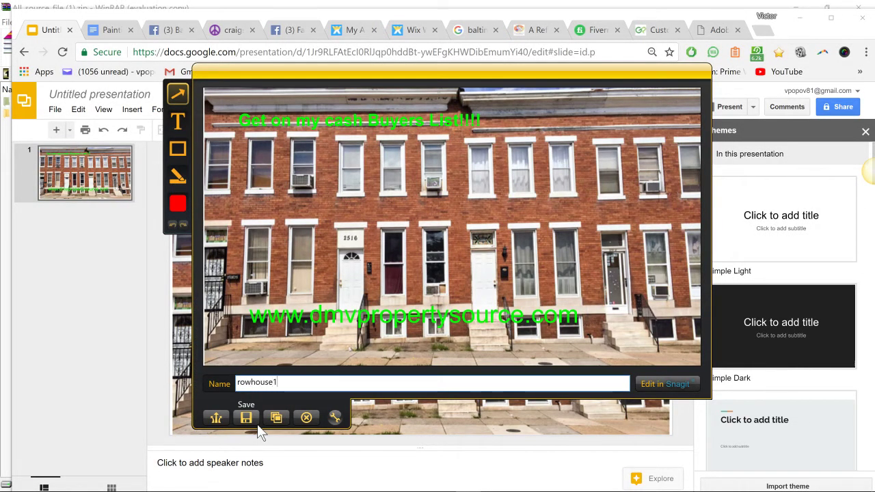
{"action": "left_click", "coordinate": [253, 417]}
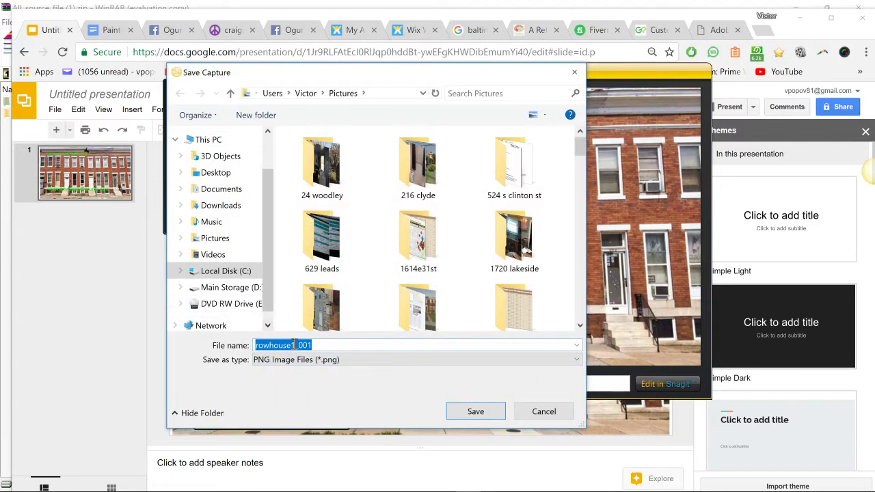
{"action": "left_click_drag", "start_coordinate": [294, 345], "coordinate": [330, 345]}
{"action": "key", "text": "BackSpace"}
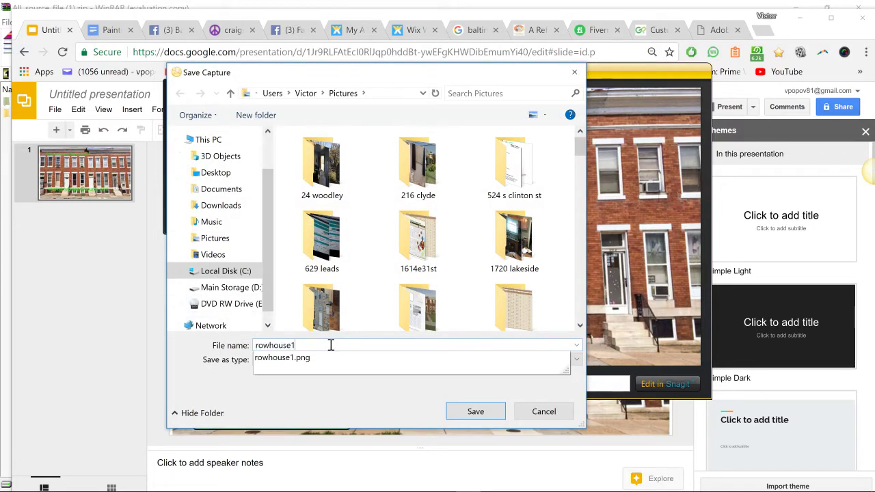
{"action": "key", "text": "Down"}
{"action": "key", "text": "Return"}
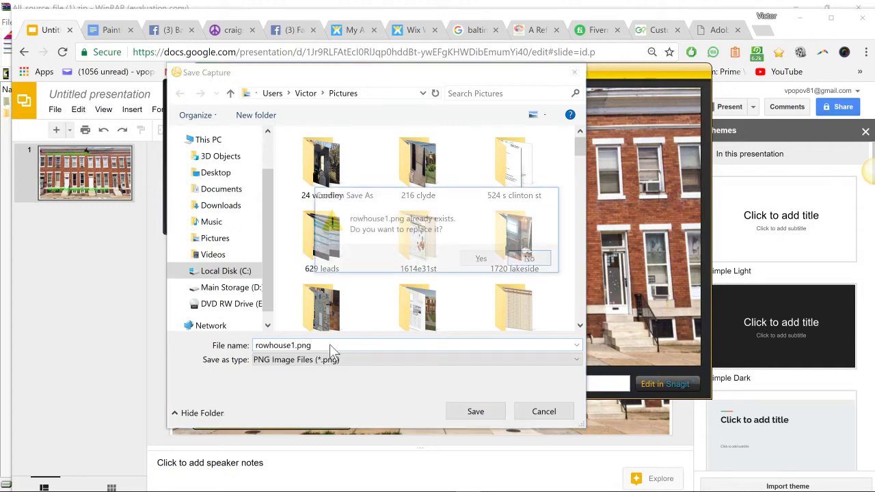
{"action": "left_click", "coordinate": [477, 259]}
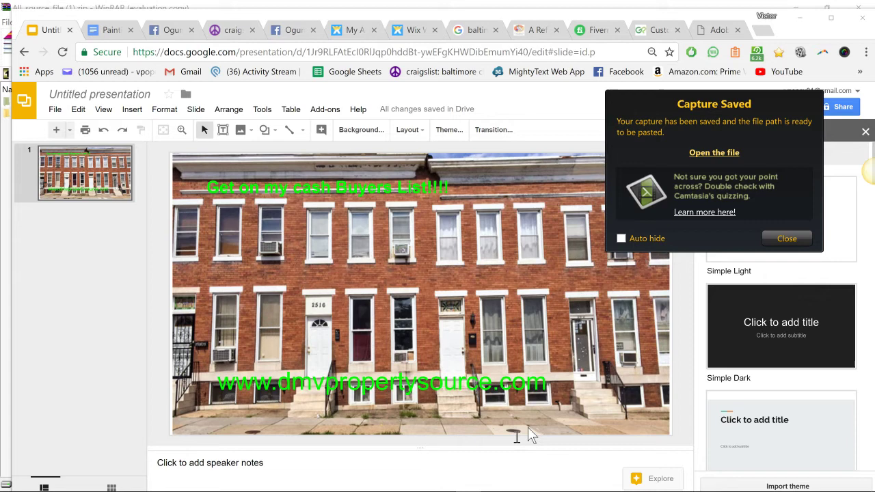
- Drag the green website text down to the bottom edge of the rowhouse photo
{"action": "left_click", "coordinate": [786, 238]}
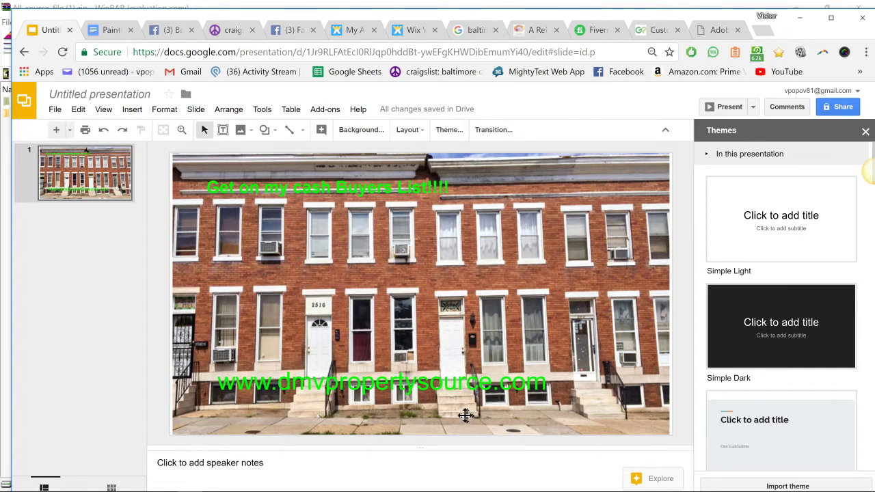
{"action": "left_click", "coordinate": [362, 386]}
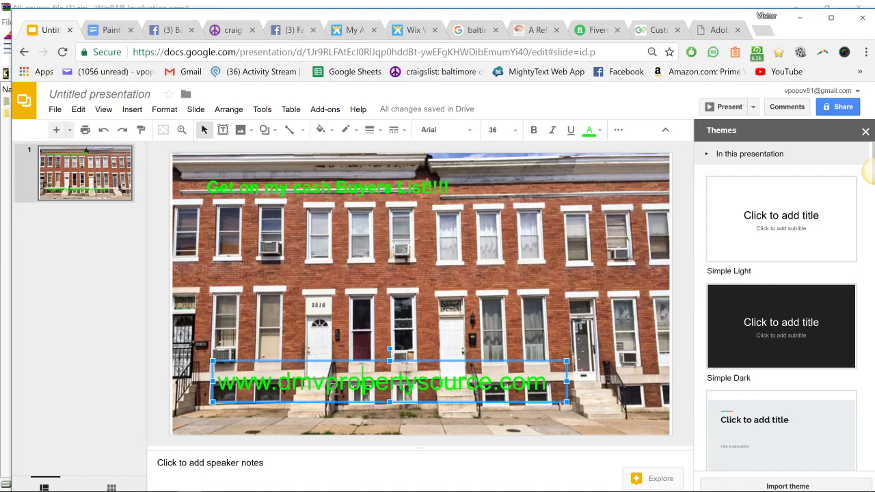
{"action": "left_click", "coordinate": [214, 390]}
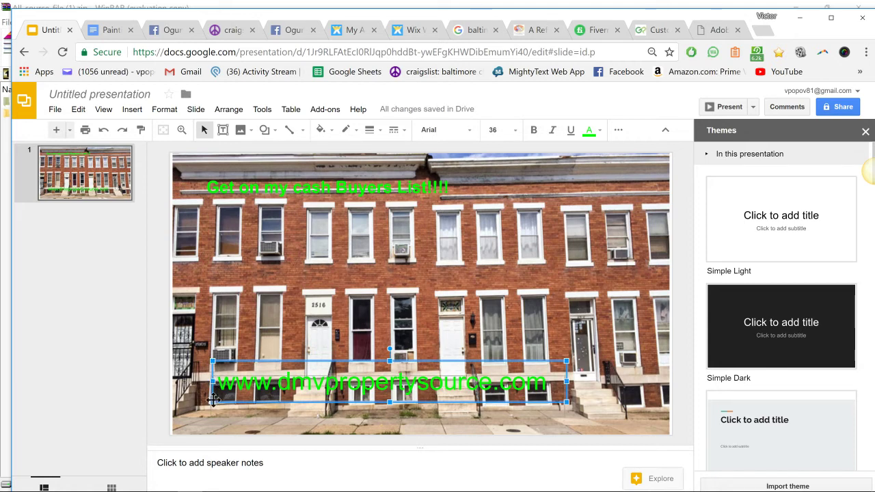
{"action": "left_click_drag", "start_coordinate": [218, 380], "coordinate": [214, 413]}
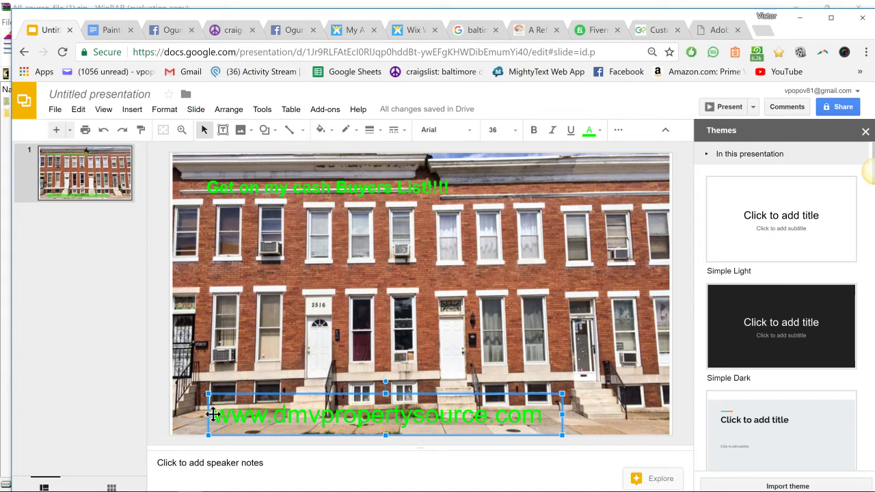
{"action": "left_click_drag", "start_coordinate": [214, 414], "coordinate": [221, 417]}
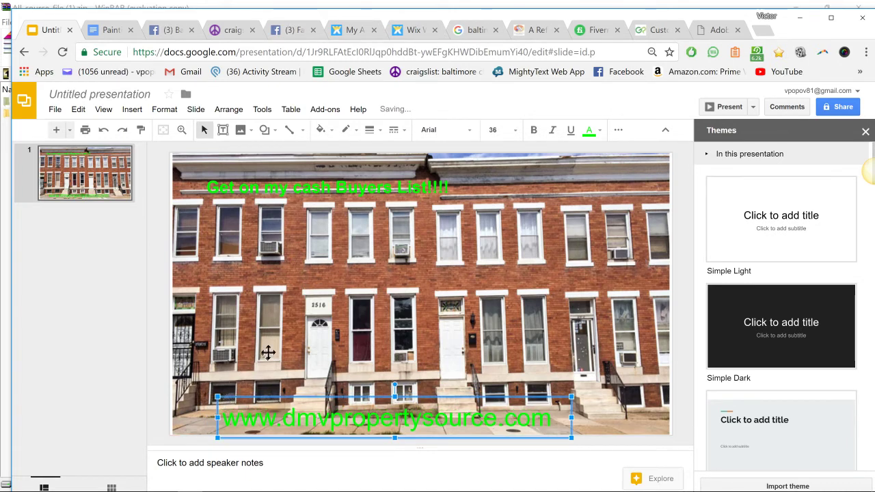
{"action": "left_click", "coordinate": [282, 328]}
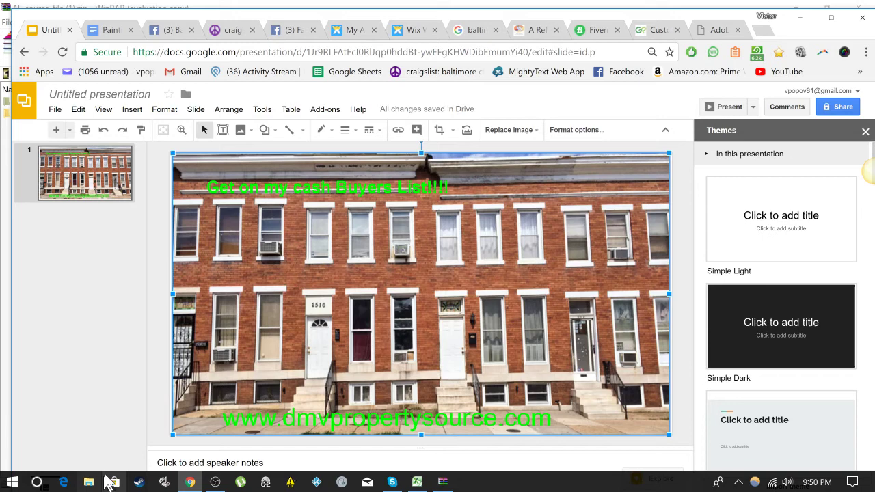
- Go to dirtcheapsigns.com, log in, and open My Designs
{"action": "left_click", "coordinate": [474, 33]}
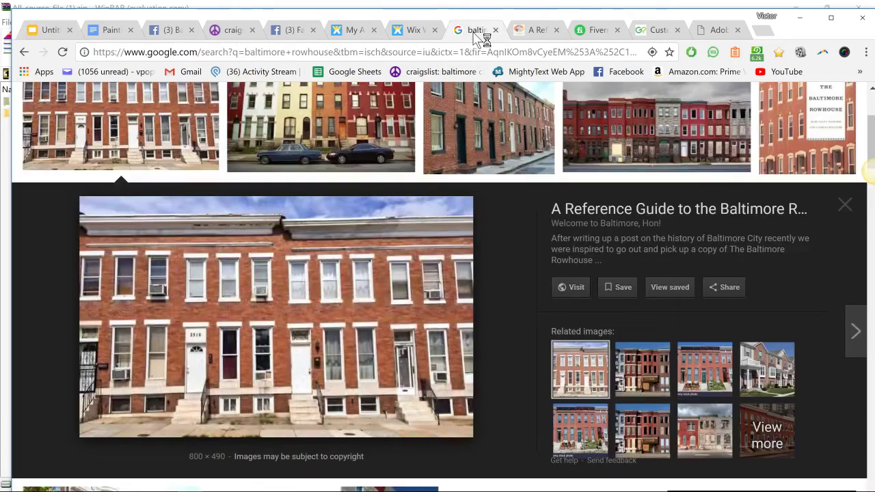
{"action": "left_click", "coordinate": [471, 52]}
{"action": "type", "text": "dirtche"}
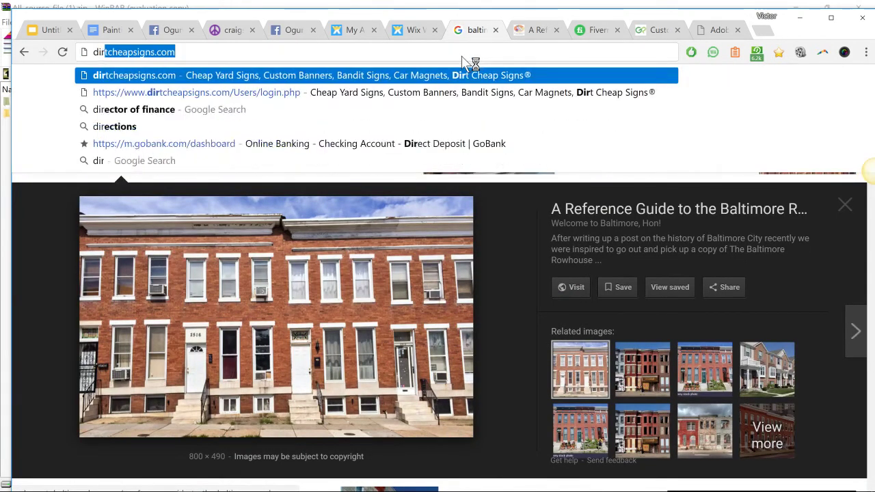
{"action": "type", "text": "apsigns.com"}
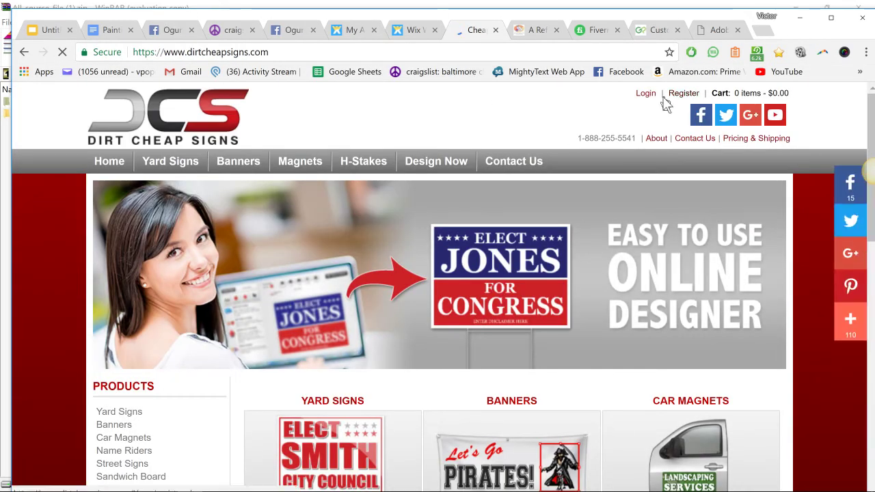
{"action": "left_click", "coordinate": [650, 97]}
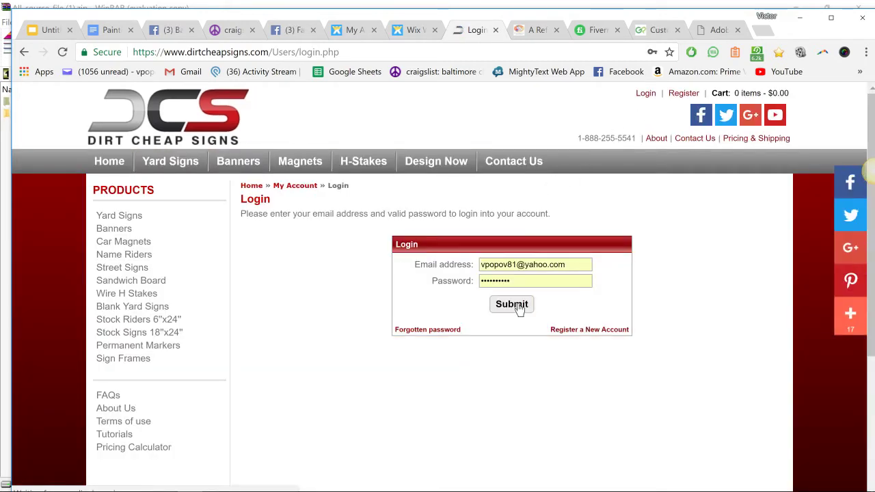
{"action": "left_click", "coordinate": [520, 308]}
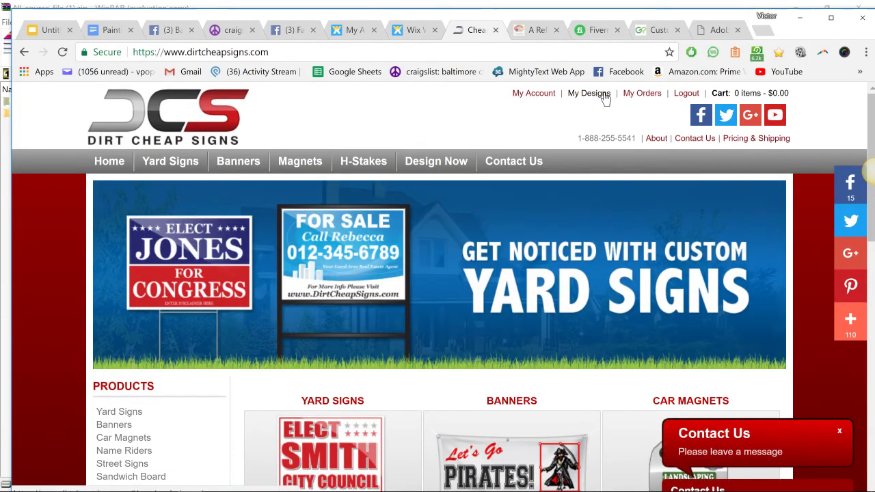
{"action": "left_click", "coordinate": [605, 97]}
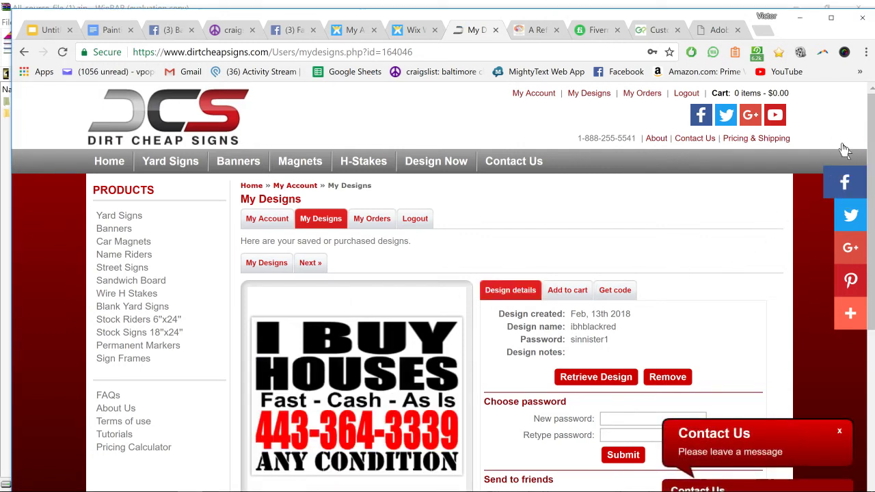
- Capture the I BUY HOUSES sign design with Jing and save it as 'bandit1' in Pictures
{"action": "key", "text": "Print"}
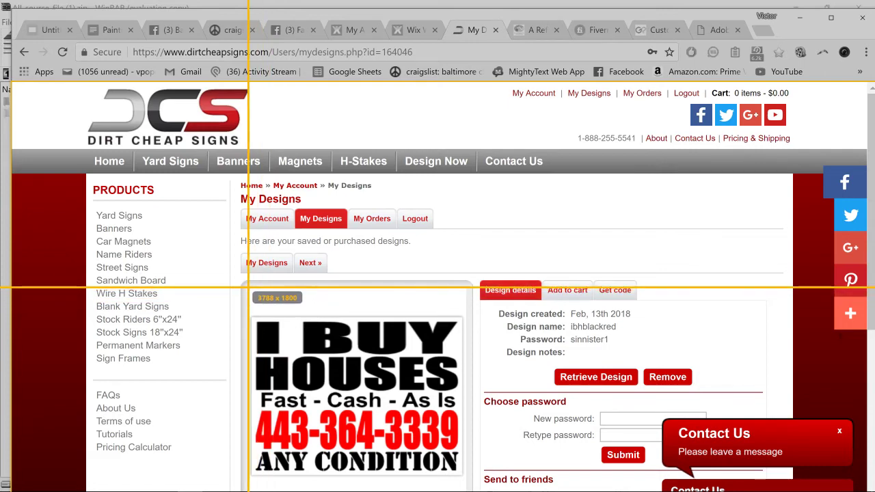
{"action": "left_click_drag", "start_coordinate": [248, 290], "coordinate": [465, 478]}
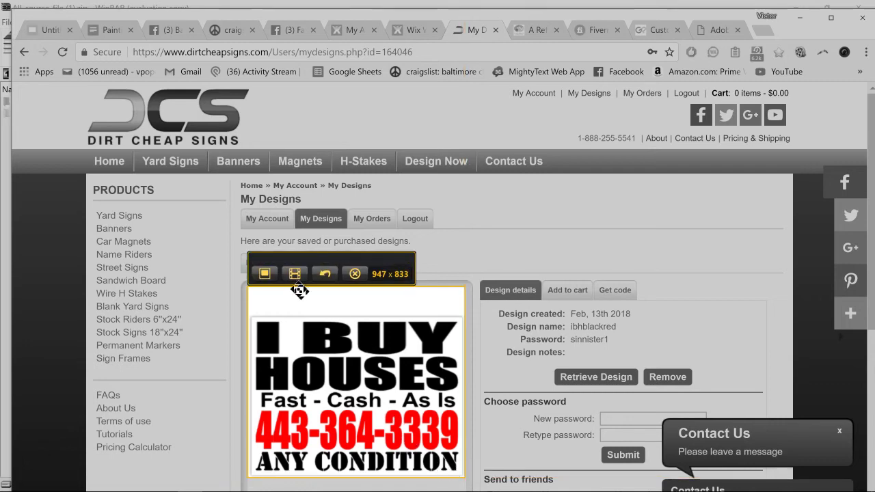
{"action": "left_click", "coordinate": [265, 273]}
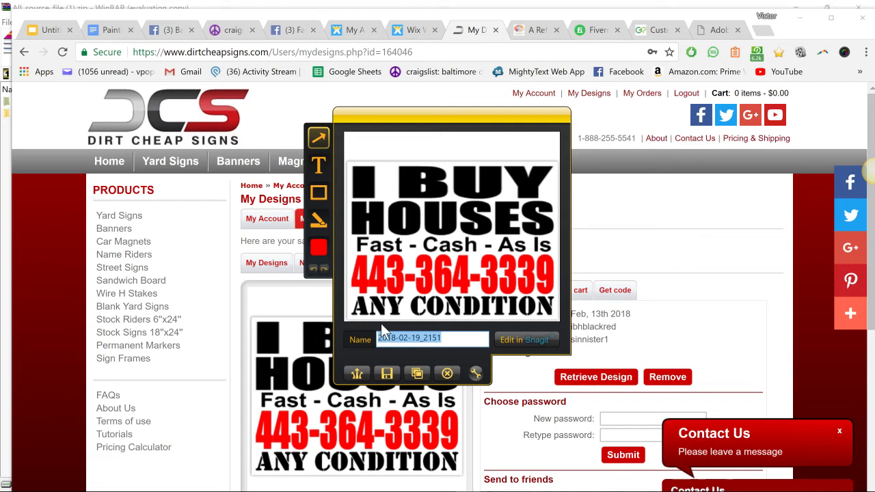
{"action": "type", "text": "bandit1"}
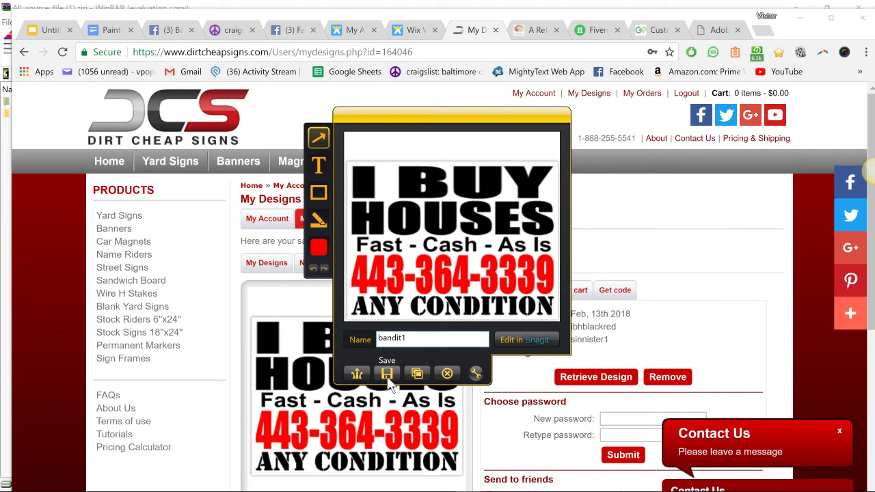
{"action": "left_click", "coordinate": [387, 374]}
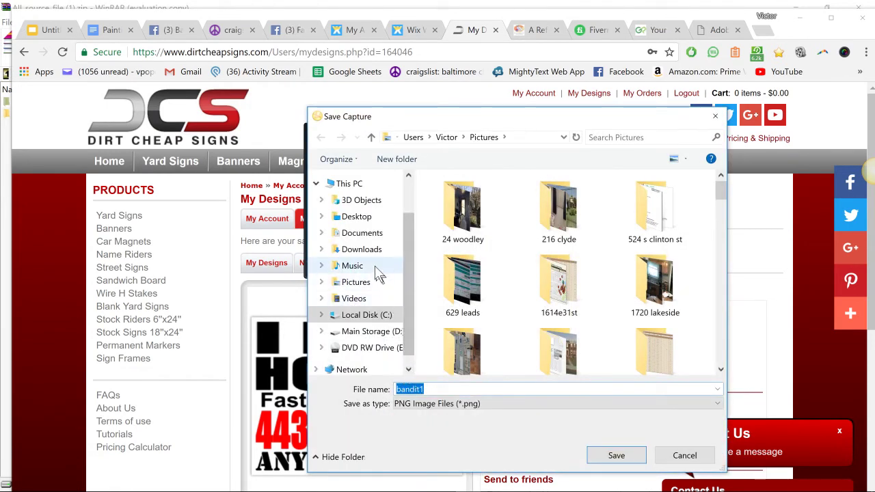
{"action": "left_click", "coordinate": [355, 282]}
{"action": "left_click", "coordinate": [613, 456]}
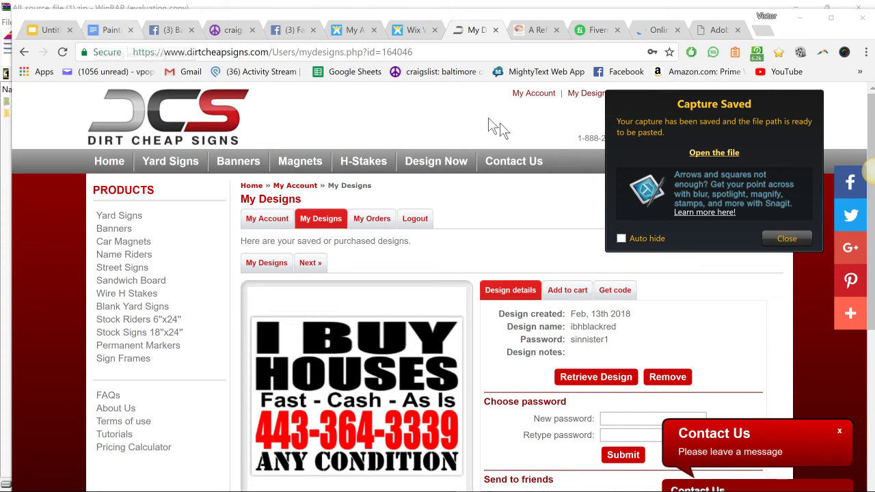
{"action": "left_click", "coordinate": [772, 240]}
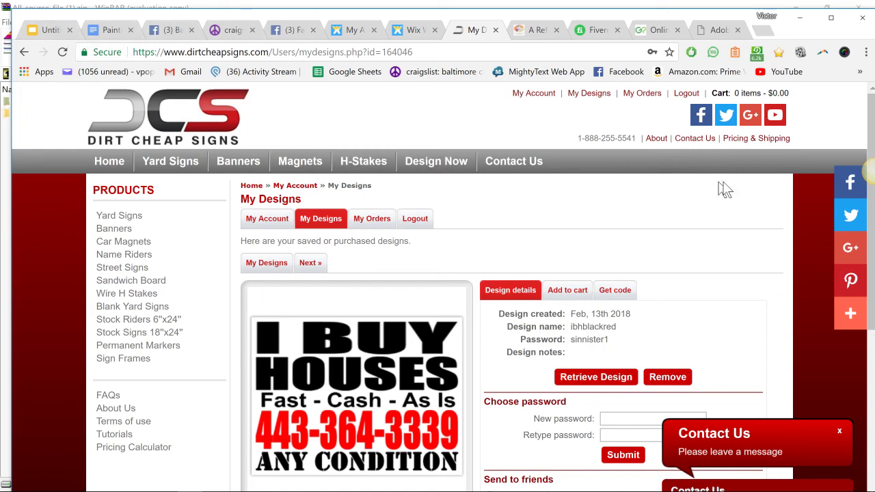
- Search Google for 'jing' to find TechSmith's Jing, then return to the rowhouse slide presentation
{"action": "left_click", "coordinate": [503, 56]}
{"action": "type", "text": "jing"}
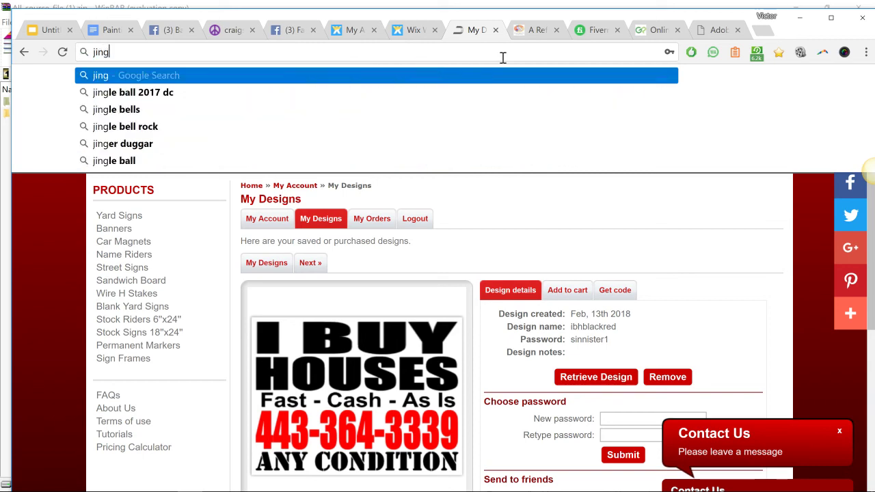
{"action": "key", "text": "Return"}
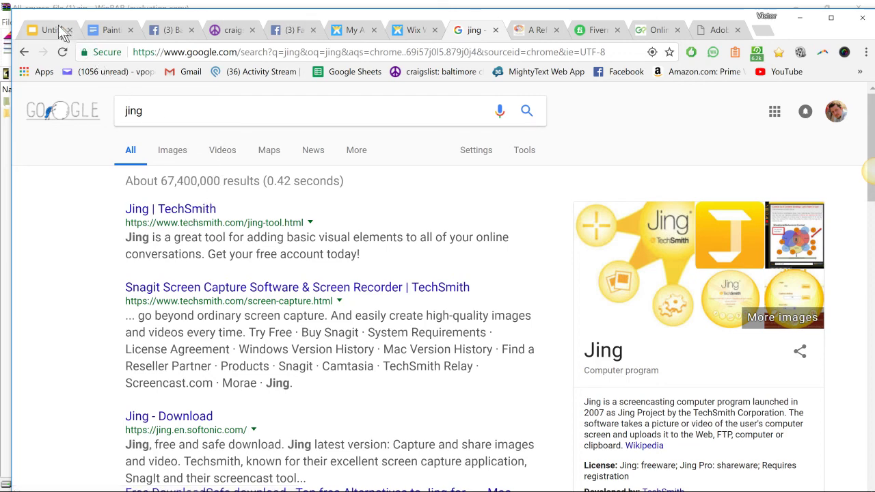
{"action": "left_click", "coordinate": [47, 30]}
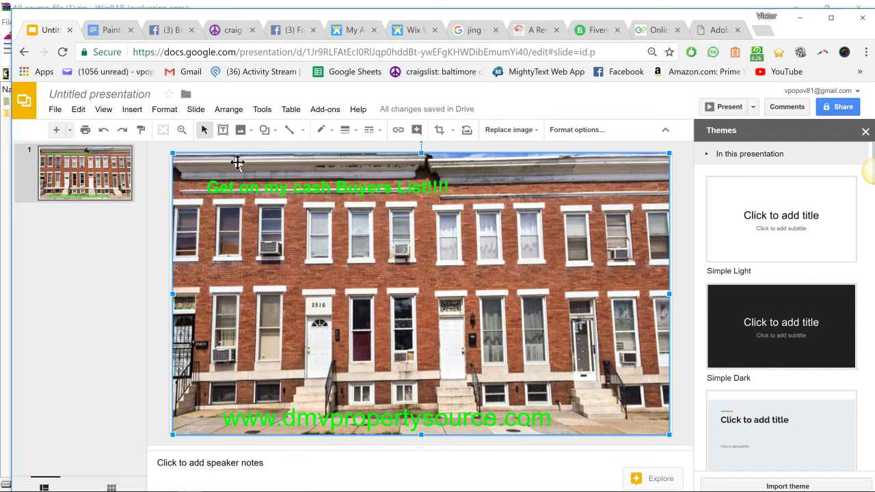
{"action": "mouse_move", "coordinate": [328, 491]}
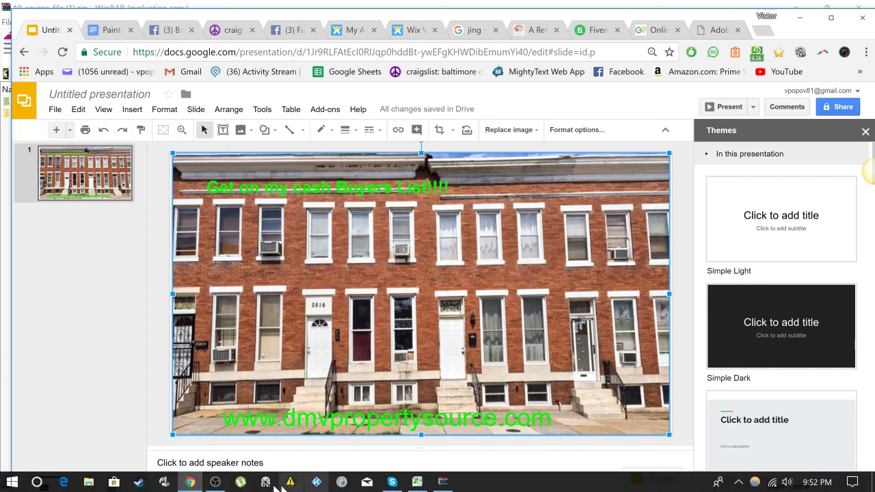
{"action": "mouse_move", "coordinate": [239, 483]}
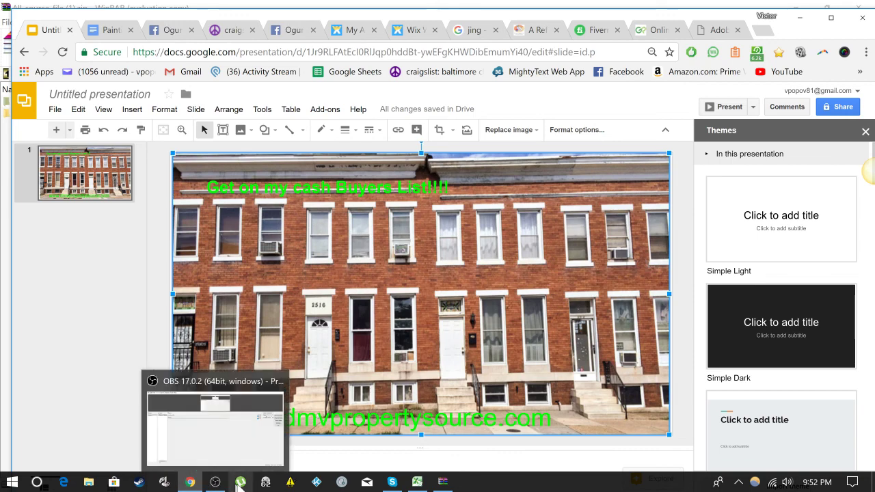